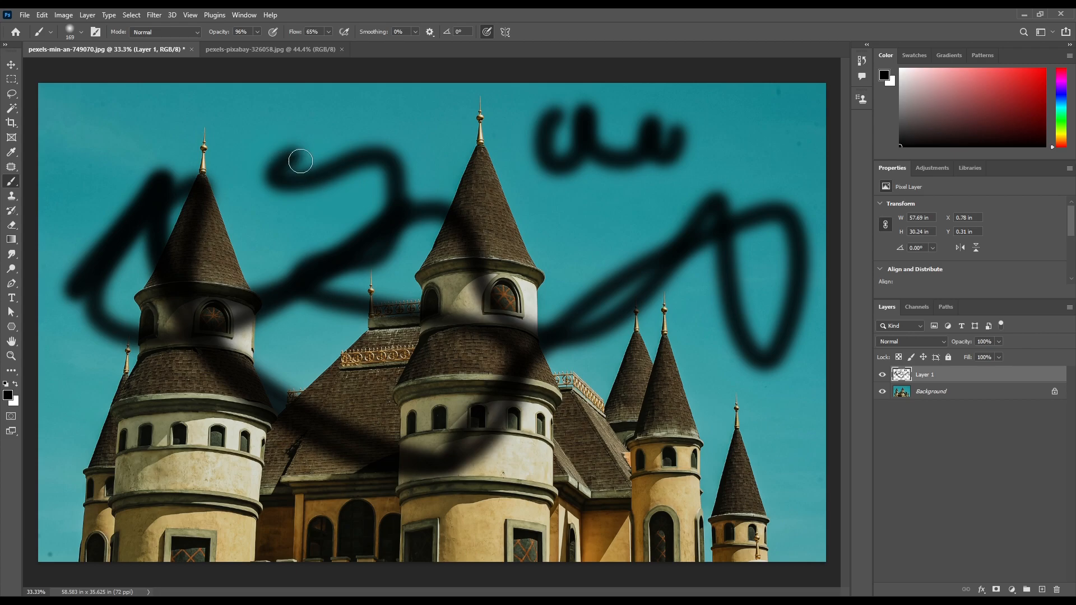
Erase most of the black brush scribbles on Layer 1 with a soft Eraser, and delete that layer
{"action": "key", "text": "e"}
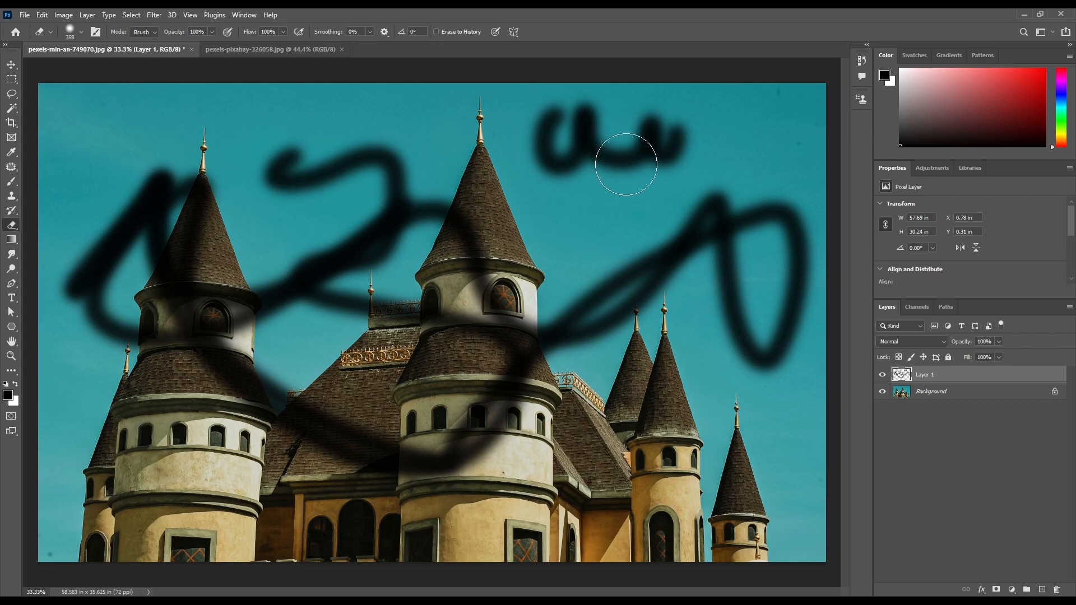
{"action": "scroll", "coordinate": [623, 158], "scroll_direction": "up", "scroll_amount": 5}
{"action": "mouse_move", "coordinate": [628, 151]}
{"action": "left_mouse_down"}
{"action": "mouse_move", "coordinate": [595, 150]}
{"action": "mouse_move", "coordinate": [655, 142]}
{"action": "left_mouse_up"}
{"action": "mouse_move", "coordinate": [729, 128]}
{"action": "left_mouse_down"}
{"action": "mouse_move", "coordinate": [715, 153]}
{"action": "mouse_move", "coordinate": [678, 103]}
{"action": "mouse_move", "coordinate": [747, 86]}
{"action": "mouse_move", "coordinate": [610, 108]}
{"action": "mouse_move", "coordinate": [528, 105]}
{"action": "mouse_move", "coordinate": [583, 103]}
{"action": "mouse_move", "coordinate": [593, 150]}
{"action": "mouse_move", "coordinate": [725, 128]}
{"action": "left_mouse_up"}
{"action": "scroll", "coordinate": [605, 141], "scroll_direction": "down", "scroll_amount": 3}
{"action": "scroll", "coordinate": [519, 206], "scroll_direction": "down", "scroll_amount": 2}
{"action": "scroll", "coordinate": [444, 180], "scroll_direction": "up", "scroll_amount": 1}
{"action": "left_click_drag", "start_coordinate": [298, 171], "coordinate": [276, 192]}
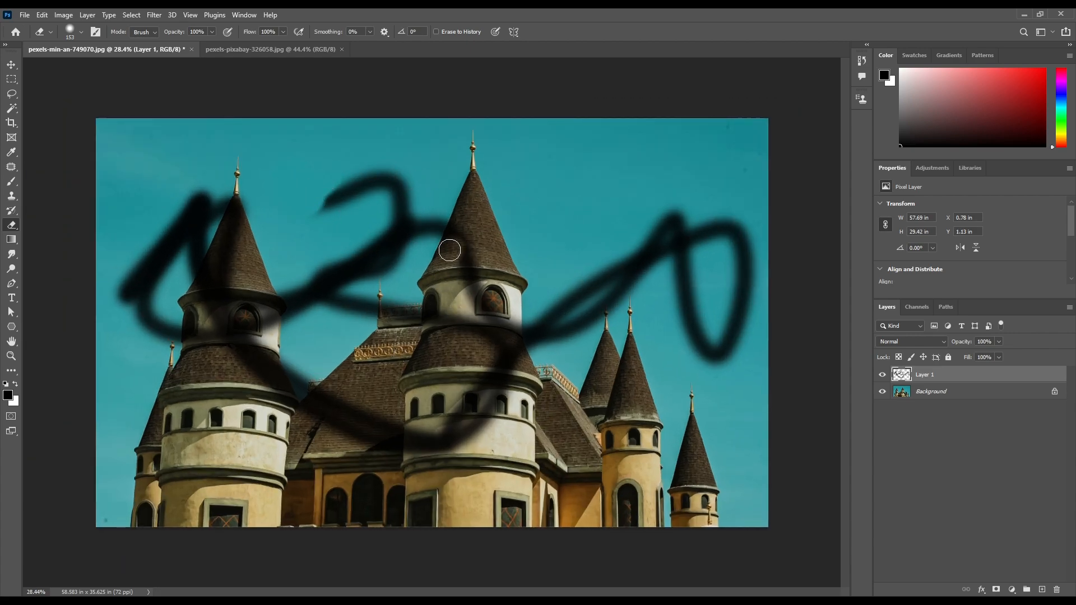
{"action": "mouse_move", "coordinate": [441, 242]}
{"action": "left_mouse_down"}
{"action": "mouse_move", "coordinate": [464, 237]}
{"action": "mouse_move", "coordinate": [488, 250]}
{"action": "left_mouse_up"}
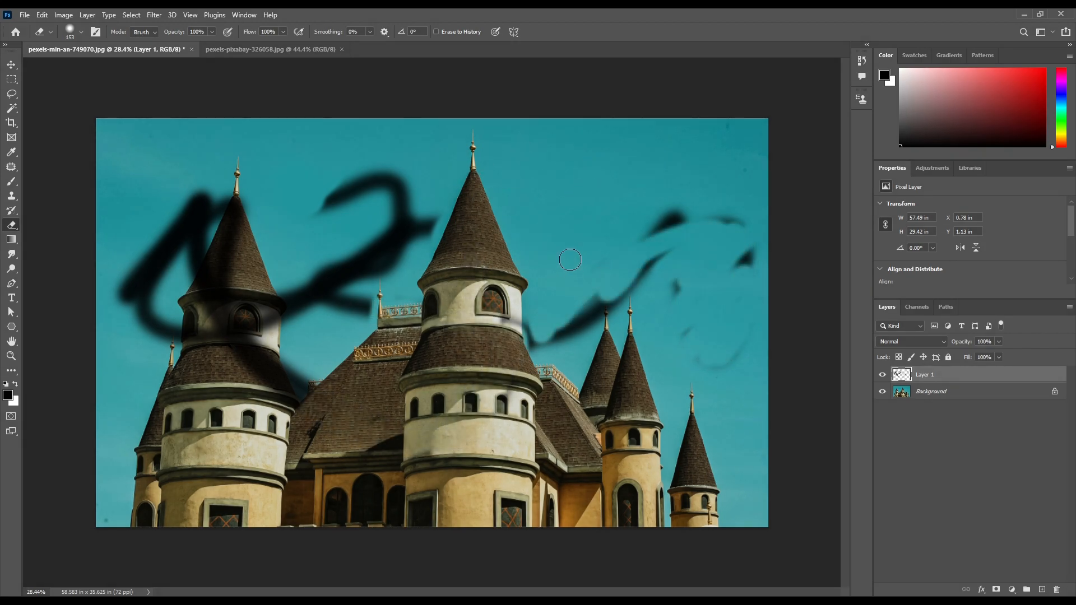
{"action": "key", "text": "Delete"}
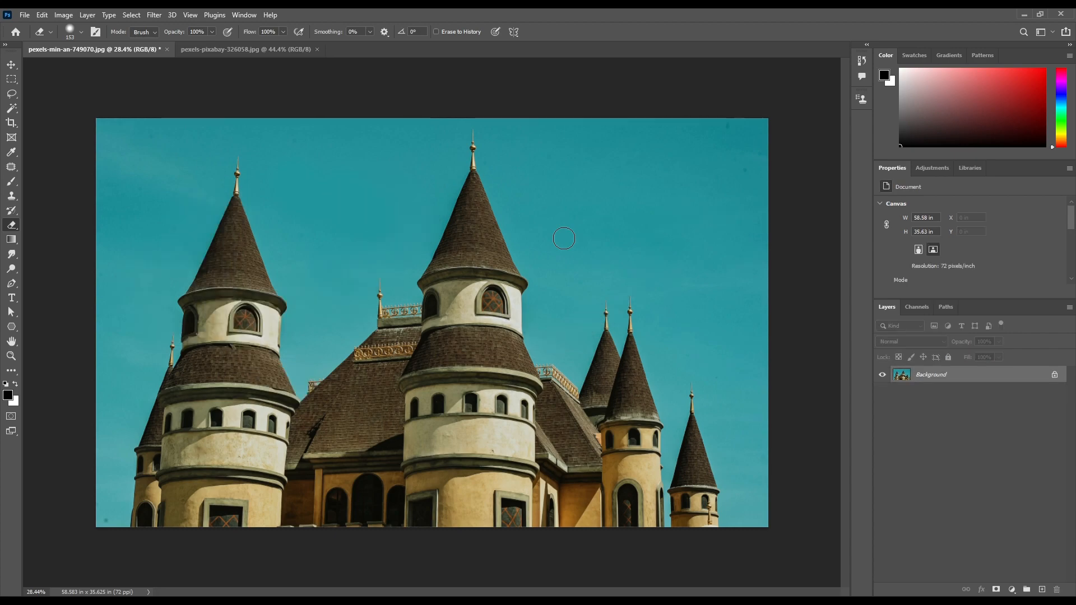
Convert the locked Background of the castle photo into an editable layer named Layer 0
{"action": "double_click", "coordinate": [983, 377]}
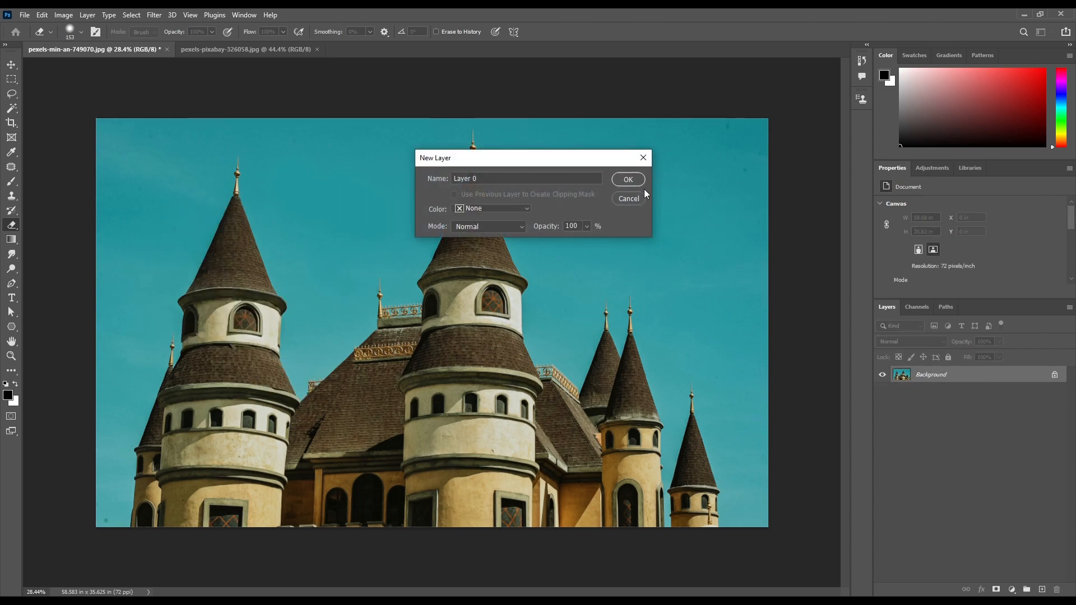
{"action": "left_click", "coordinate": [625, 179]}
{"action": "key", "text": "ctrl+0"}
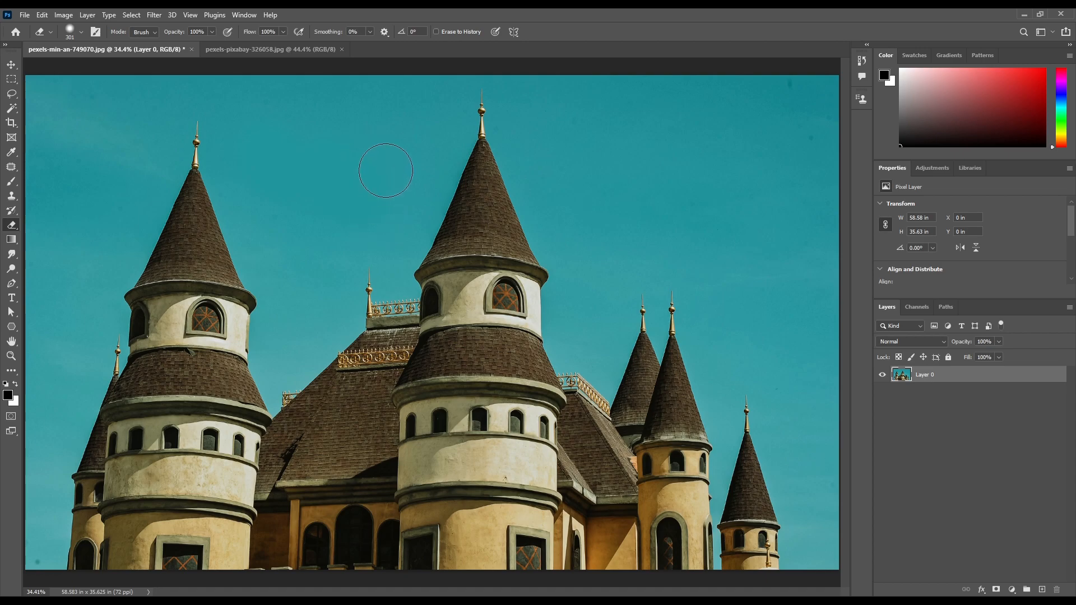
Erase large areas of sky between and beside the tall towers with the Eraser at 301 px and 37% hardness
{"action": "mouse_move", "coordinate": [386, 170]}
{"action": "left_mouse_down"}
{"action": "mouse_move", "coordinate": [320, 191]}
{"action": "mouse_move", "coordinate": [285, 140]}
{"action": "mouse_move", "coordinate": [372, 120]}
{"action": "mouse_move", "coordinate": [280, 94]}
{"action": "mouse_move", "coordinate": [369, 124]}
{"action": "mouse_move", "coordinate": [384, 89]}
{"action": "mouse_move", "coordinate": [415, 92]}
{"action": "left_mouse_up"}
{"action": "mouse_move", "coordinate": [287, 199]}
{"action": "left_mouse_down"}
{"action": "mouse_move", "coordinate": [327, 202]}
{"action": "mouse_move", "coordinate": [321, 215]}
{"action": "mouse_move", "coordinate": [269, 132]}
{"action": "mouse_move", "coordinate": [254, 131]}
{"action": "mouse_move", "coordinate": [251, 82]}
{"action": "mouse_move", "coordinate": [185, 80]}
{"action": "mouse_move", "coordinate": [247, 73]}
{"action": "left_mouse_up"}
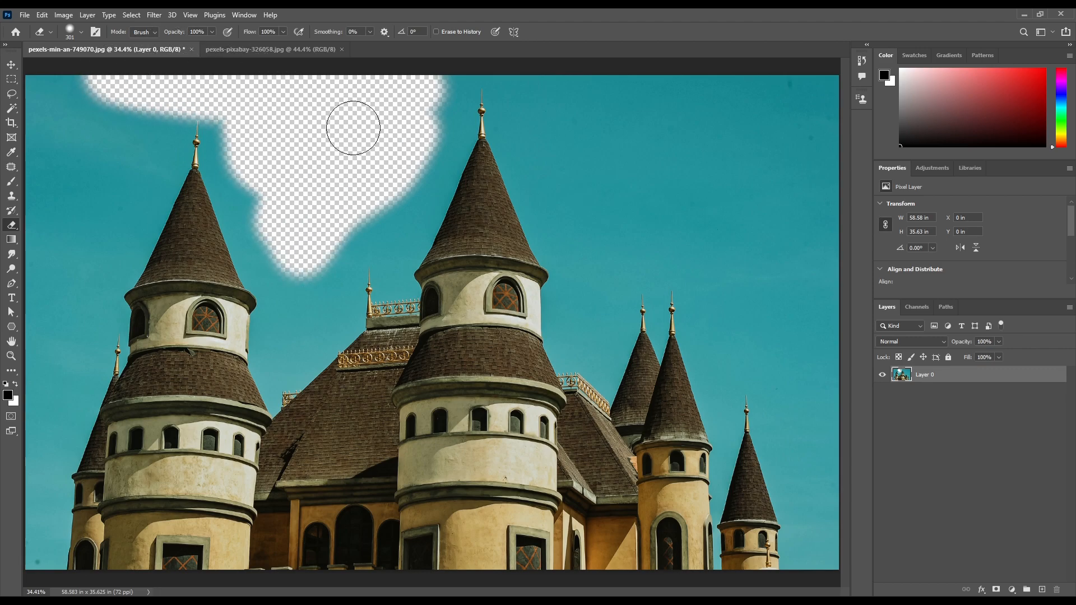
{"action": "mouse_move", "coordinate": [517, 124]}
{"action": "left_mouse_down"}
{"action": "mouse_move", "coordinate": [588, 178]}
{"action": "mouse_move", "coordinate": [706, 193]}
{"action": "mouse_move", "coordinate": [827, 127]}
{"action": "mouse_move", "coordinate": [757, 73]}
{"action": "mouse_move", "coordinate": [569, 83]}
{"action": "mouse_move", "coordinate": [764, 95]}
{"action": "mouse_move", "coordinate": [830, 73]}
{"action": "mouse_move", "coordinate": [695, 97]}
{"action": "mouse_move", "coordinate": [616, 134]}
{"action": "mouse_move", "coordinate": [637, 149]}
{"action": "left_mouse_up"}
{"action": "key", "text": "ctrl+minus"}
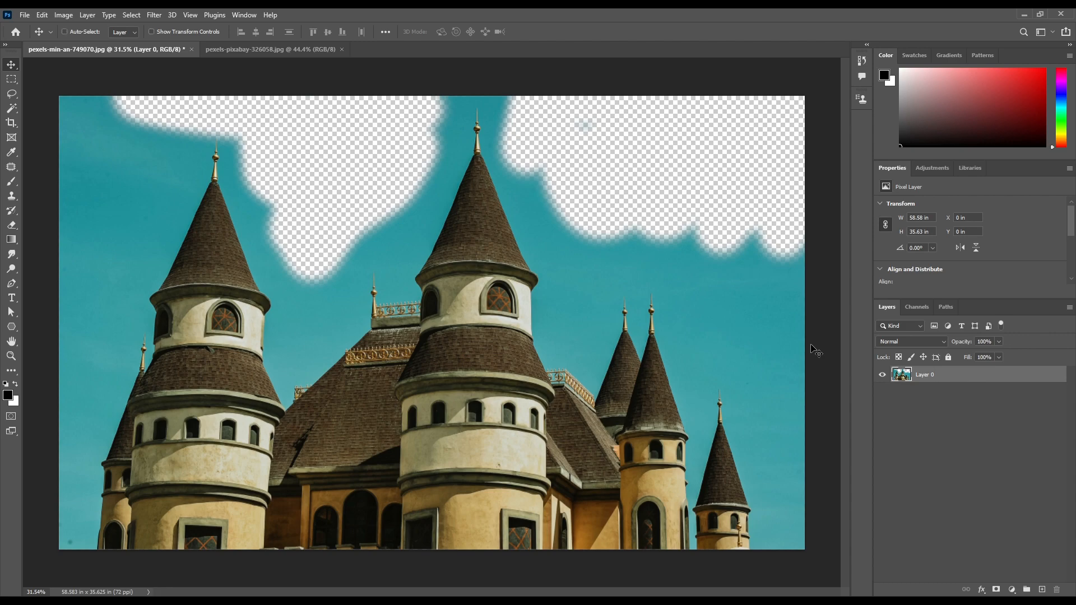
Add a new layer filled with black and place it beneath Layer 0 behind the erased sky
{"action": "key", "text": "ctrl+shift+n"}
{"action": "key", "text": "Return"}
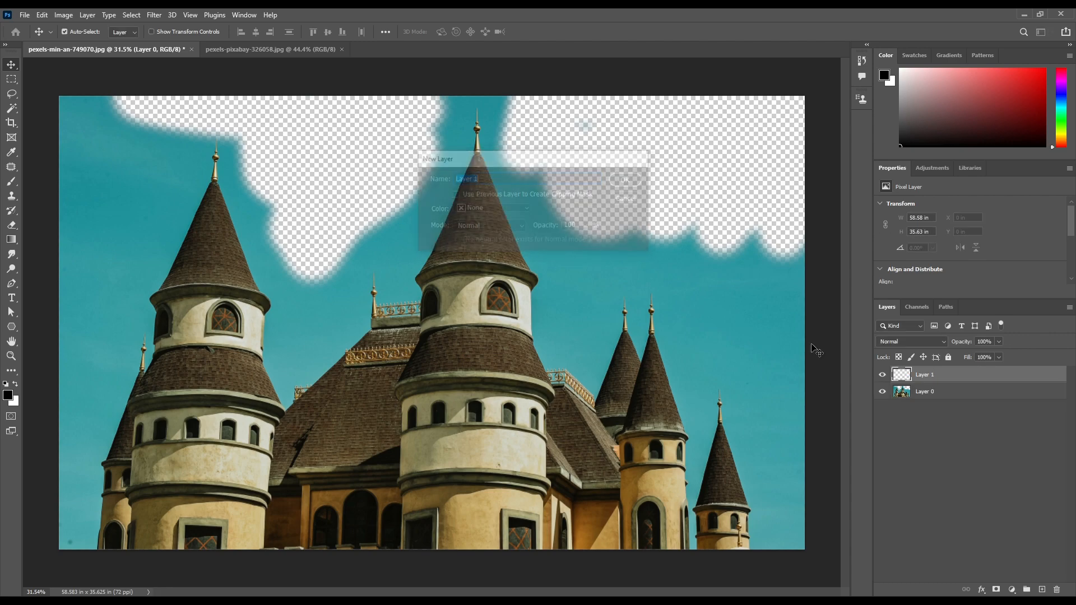
{"action": "key", "text": "alt+BackSpace"}
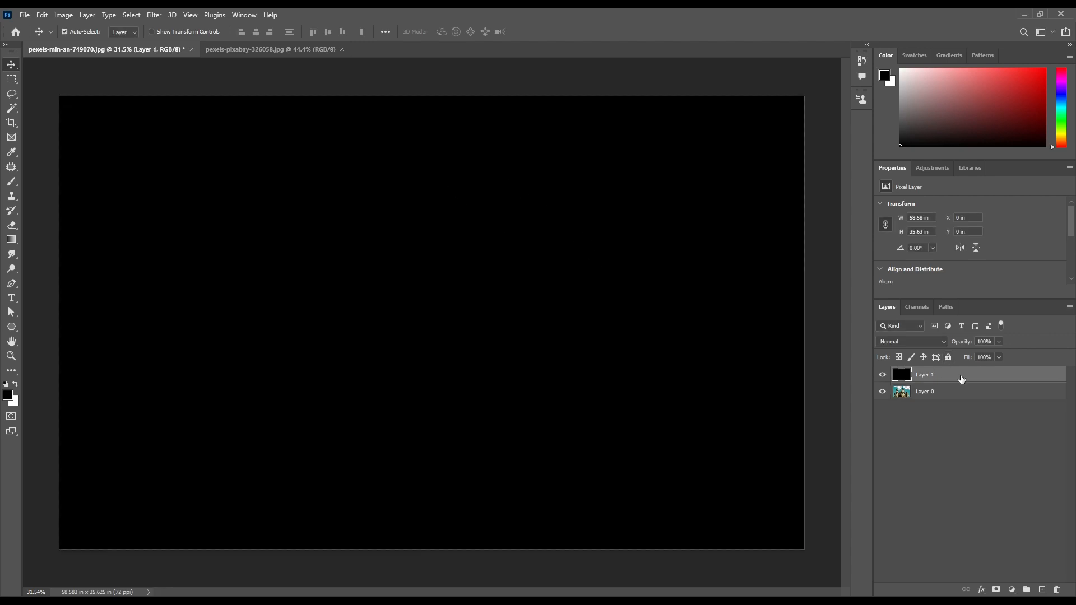
{"action": "left_click_drag", "start_coordinate": [945, 376], "coordinate": [947, 399]}
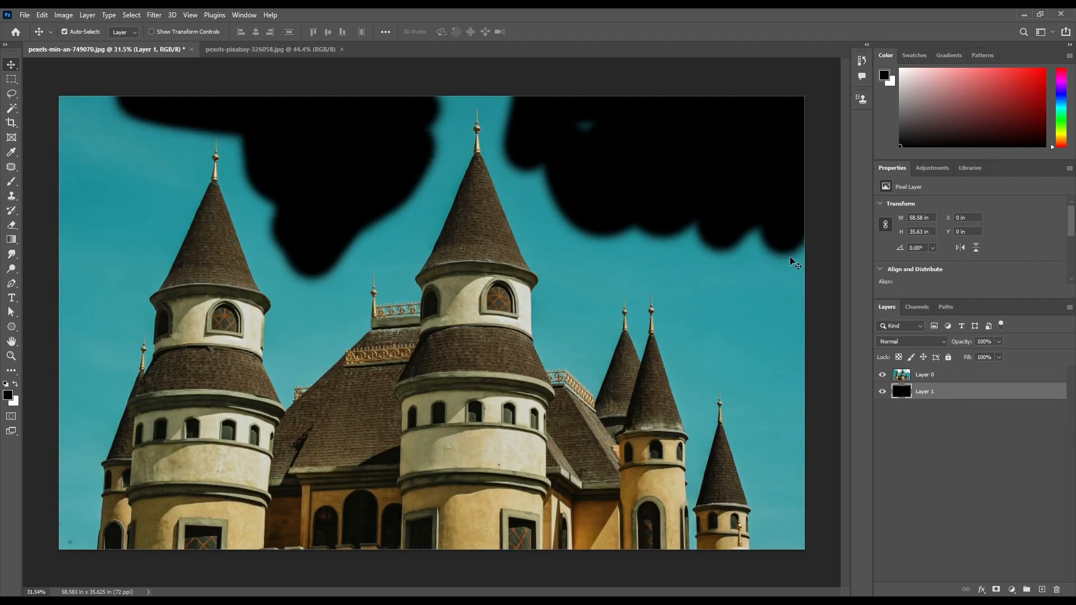
{"action": "left_click_drag", "start_coordinate": [442, 166], "coordinate": [521, 227]}
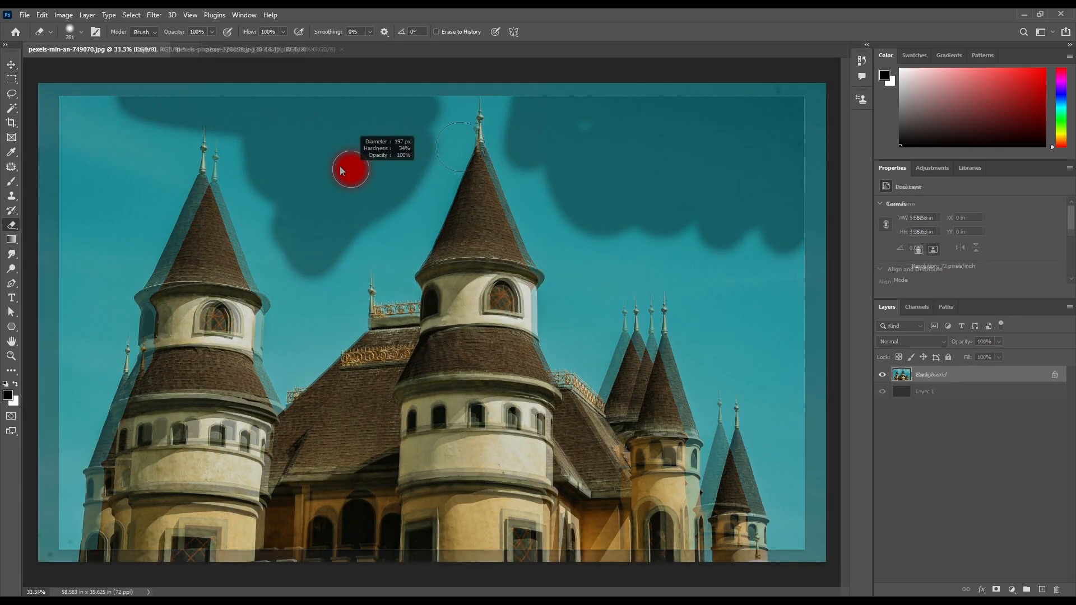
Adjust the Eraser's soft round brush, changing its hardness and setting its size to 314 px
{"action": "mouse_move", "coordinate": [328, 176]}
{"action": "left_mouse_down"}
{"action": "mouse_move", "coordinate": [357, 177]}
{"action": "mouse_move", "coordinate": [302, 176]}
{"action": "mouse_move", "coordinate": [440, 183]}
{"action": "mouse_move", "coordinate": [644, 217]}
{"action": "mouse_move", "coordinate": [208, 147]}
{"action": "mouse_move", "coordinate": [176, 152]}
{"action": "mouse_move", "coordinate": [586, 187]}
{"action": "mouse_move", "coordinate": [204, 147]}
{"action": "mouse_move", "coordinate": [303, 162]}
{"action": "mouse_move", "coordinate": [348, 196]}
{"action": "mouse_move", "coordinate": [329, 185]}
{"action": "left_mouse_up"}
{"action": "scroll", "coordinate": [253, 153], "scroll_direction": "up", "scroll_amount": 1}
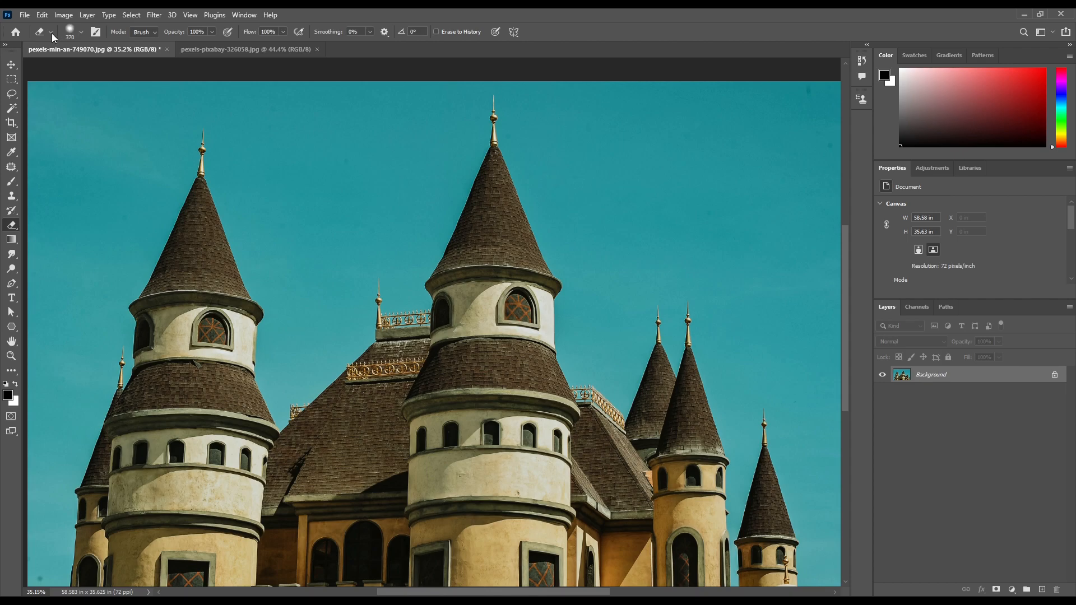
{"action": "left_click", "coordinate": [81, 31]}
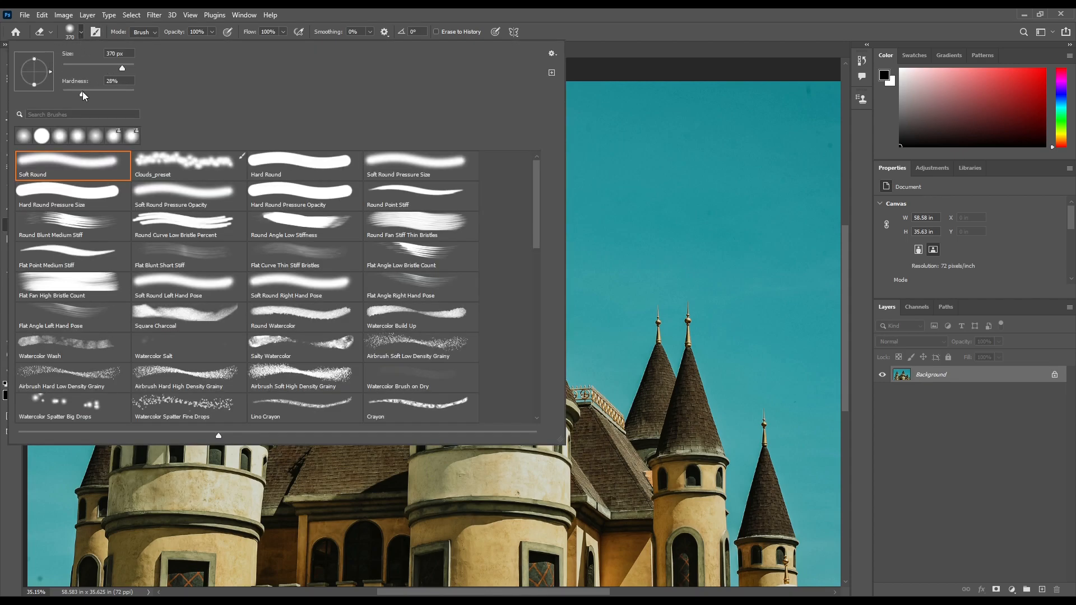
{"action": "left_click_drag", "start_coordinate": [77, 93], "coordinate": [113, 70]}
{"action": "left_click", "coordinate": [584, 46]}
{"action": "scroll", "coordinate": [359, 200], "scroll_direction": "down", "scroll_amount": 1}
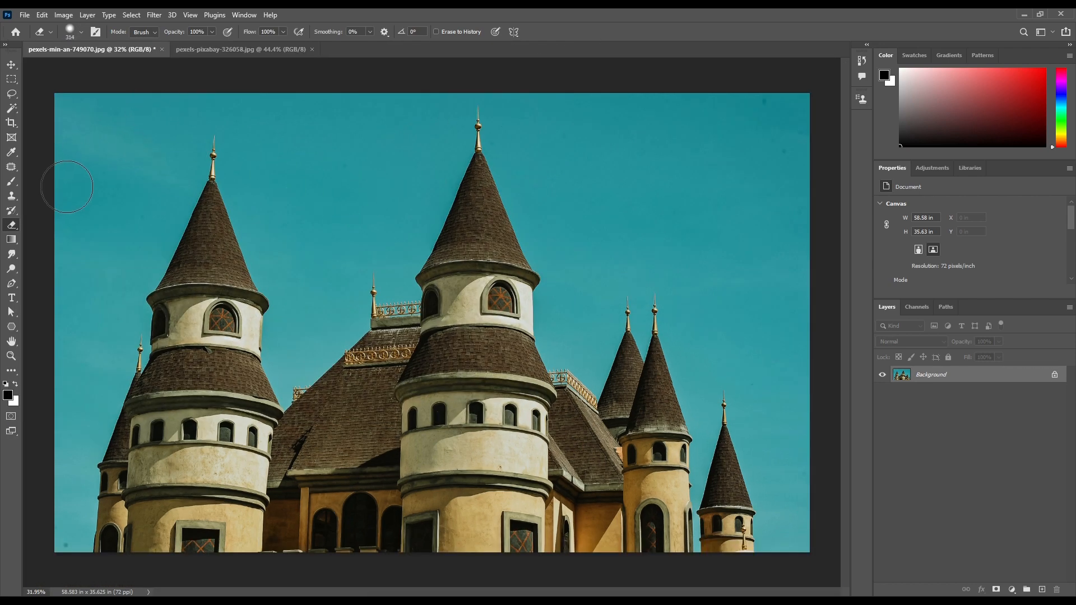
Switch to the Background Eraser with continuous sampling and erase the sky around the castle
{"action": "right_click", "coordinate": [11, 225]}
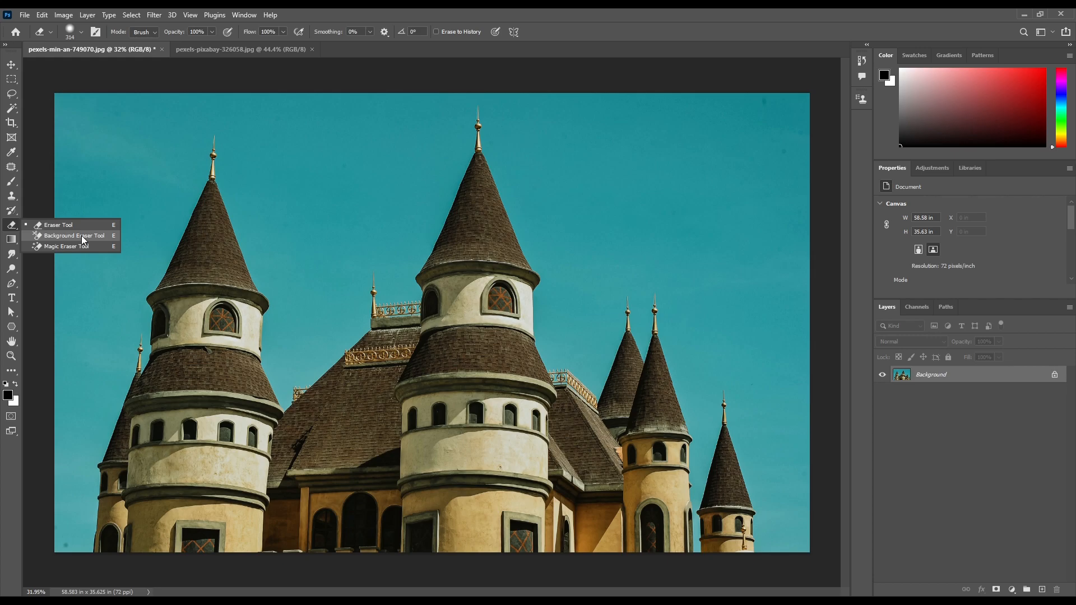
{"action": "left_click", "coordinate": [82, 235]}
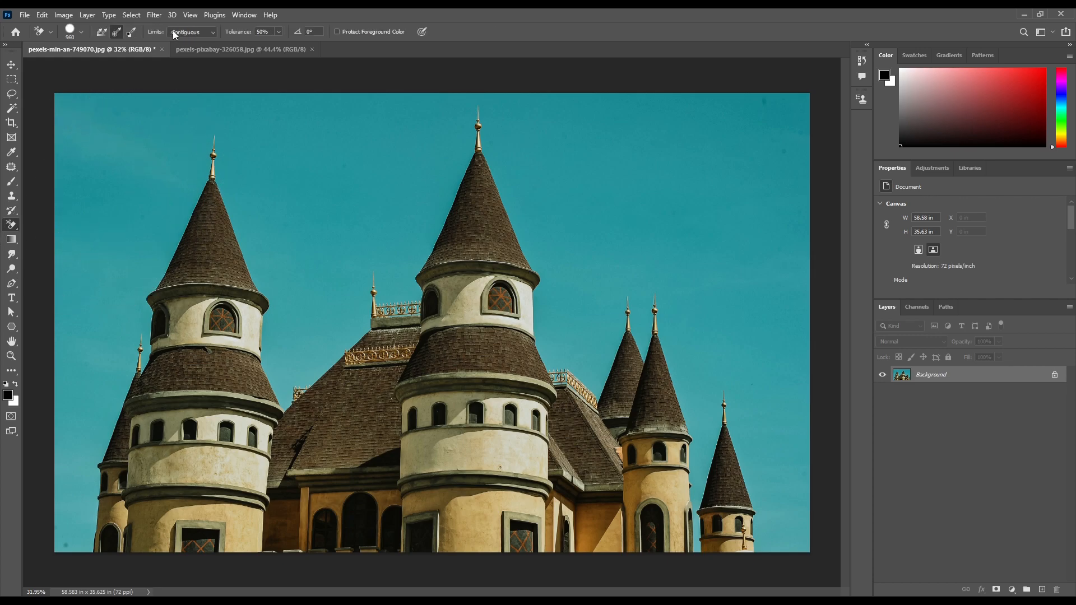
{"action": "left_click", "coordinate": [105, 32]}
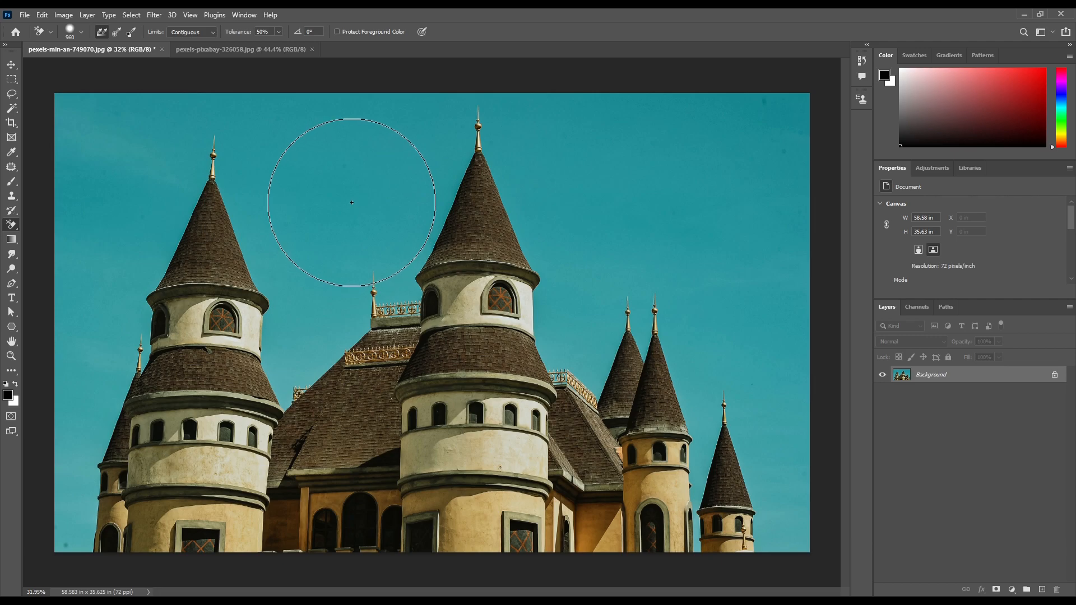
{"action": "left_click", "coordinate": [282, 163]}
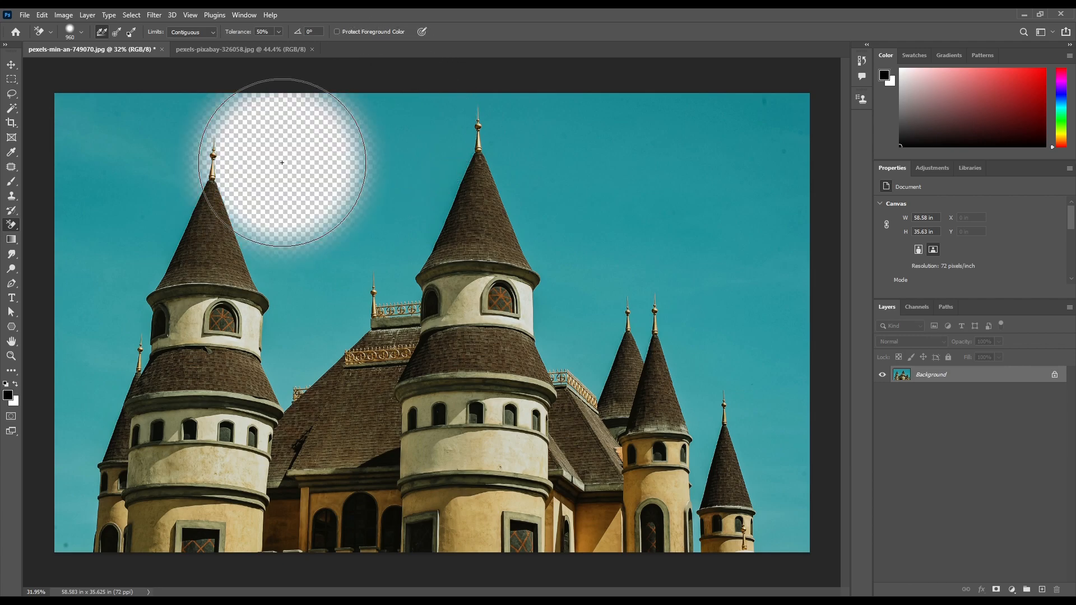
{"action": "mouse_move", "coordinate": [282, 162]}
{"action": "left_mouse_down"}
{"action": "mouse_move", "coordinate": [276, 144]}
{"action": "mouse_move", "coordinate": [108, 108]}
{"action": "mouse_move", "coordinate": [84, 144]}
{"action": "mouse_move", "coordinate": [115, 181]}
{"action": "mouse_move", "coordinate": [92, 229]}
{"action": "mouse_move", "coordinate": [112, 217]}
{"action": "mouse_move", "coordinate": [132, 180]}
{"action": "mouse_move", "coordinate": [144, 191]}
{"action": "mouse_move", "coordinate": [382, 120]}
{"action": "mouse_move", "coordinate": [721, 149]}
{"action": "mouse_move", "coordinate": [699, 344]}
{"action": "mouse_move", "coordinate": [497, 108]}
{"action": "mouse_move", "coordinate": [176, 115]}
{"action": "mouse_move", "coordinate": [175, 73]}
{"action": "mouse_move", "coordinate": [650, 250]}
{"action": "mouse_move", "coordinate": [792, 480]}
{"action": "mouse_move", "coordinate": [60, 456]}
{"action": "mouse_move", "coordinate": [557, 240]}
{"action": "left_mouse_up"}
Add a new layer beneath the castle layer and fill it with black to check the cut-out
{"action": "key", "text": "ctrl+shift+n"}
{"action": "key", "text": "Return"}
{"action": "left_click_drag", "start_coordinate": [944, 374], "coordinate": [938, 401]}
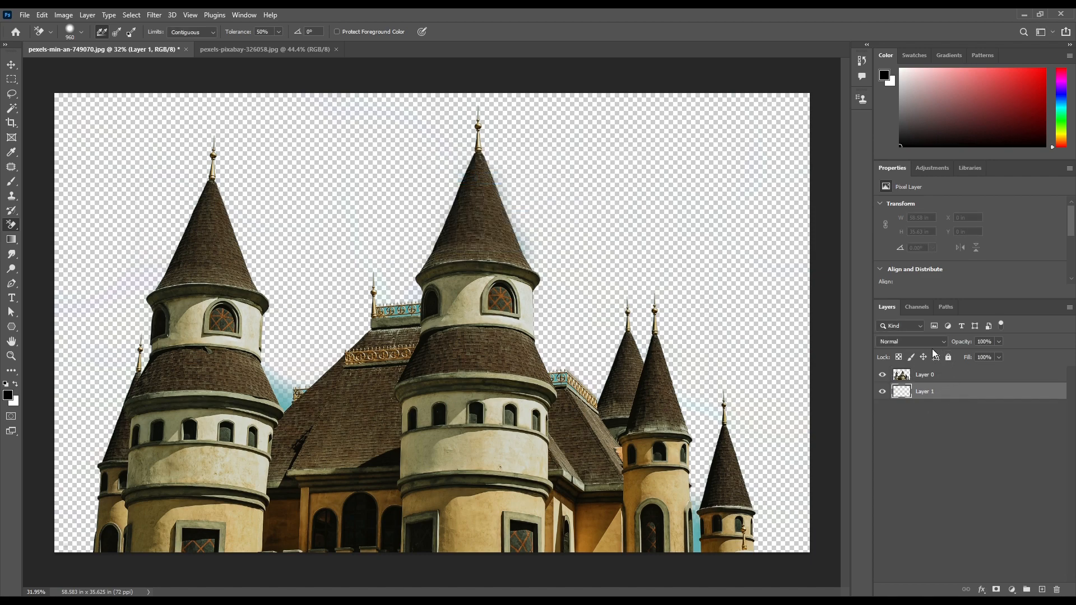
{"action": "key", "text": "alt+BackSpace"}
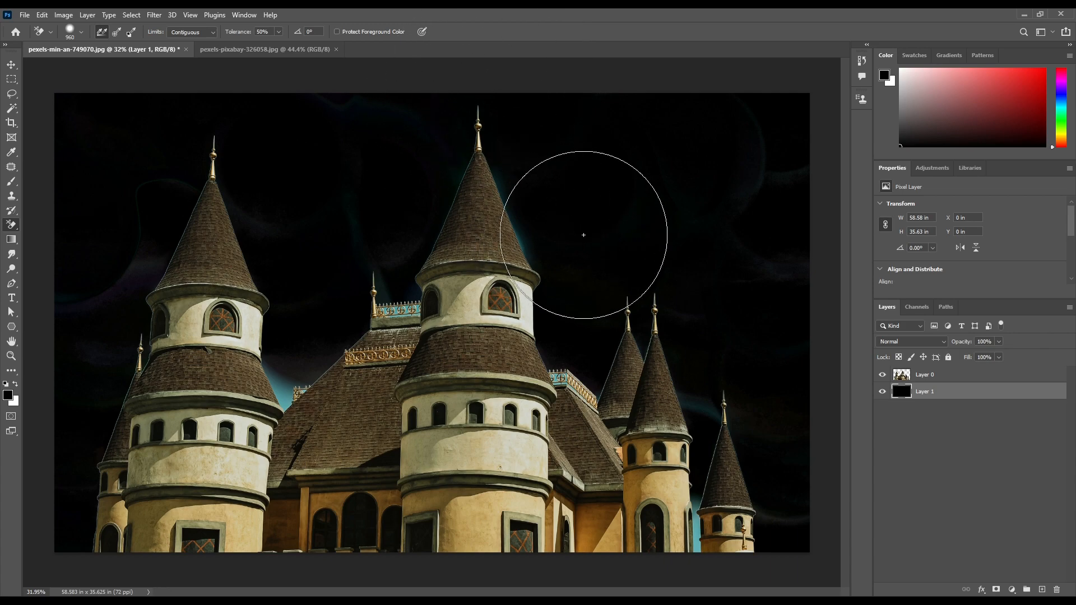
Set the foreground colour to dark red a11313 and fill the layer behind the castle with it
{"action": "left_click", "coordinate": [10, 397]}
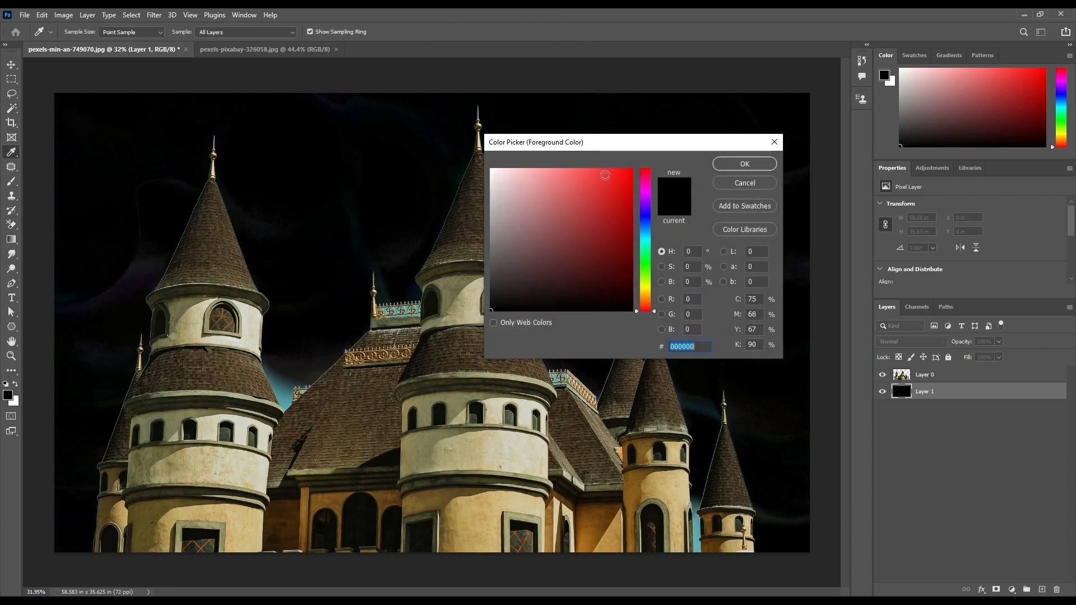
{"action": "left_click", "coordinate": [616, 221]}
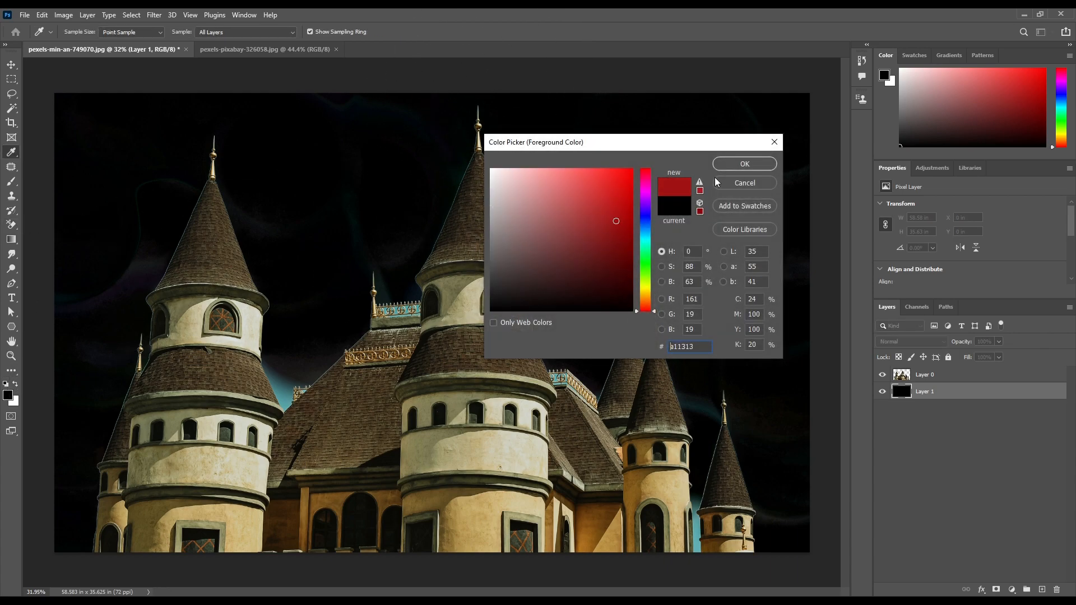
{"action": "left_click", "coordinate": [745, 163]}
{"action": "key", "text": "e"}
{"action": "key", "text": "alt+BackSpace"}
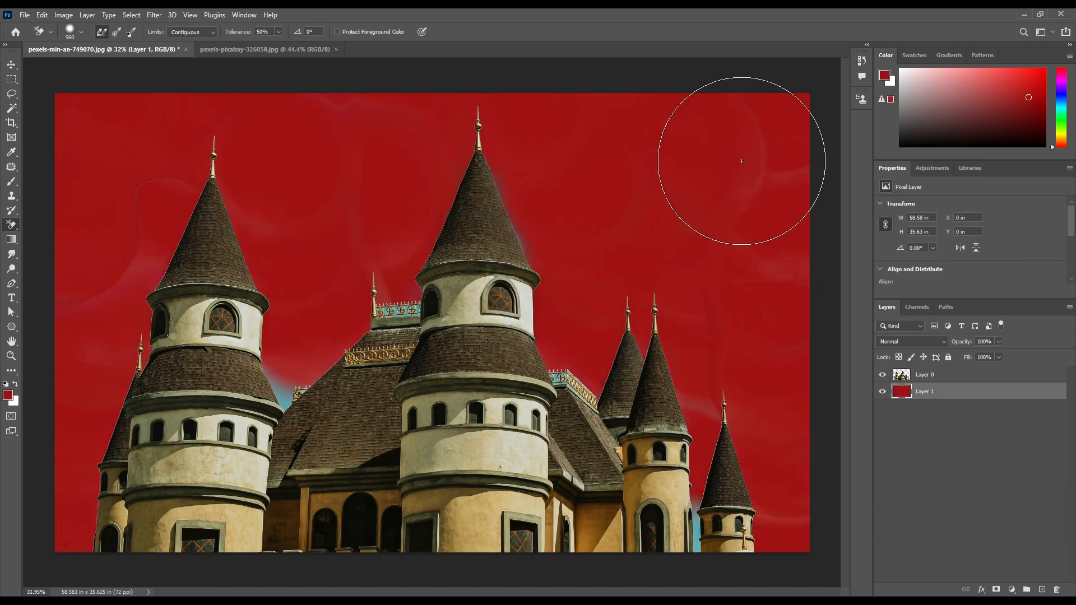
Reduce the Background Eraser to 560 px, switch its sampling to Once, and set it back to Continuous
{"action": "key", "text": "bracketleft"}
{"action": "key", "text": "bracketleft"}
{"action": "key", "text": "bracketleft"}
{"action": "key", "text": "bracketleft"}
{"action": "key", "text": "alt+bracketright"}
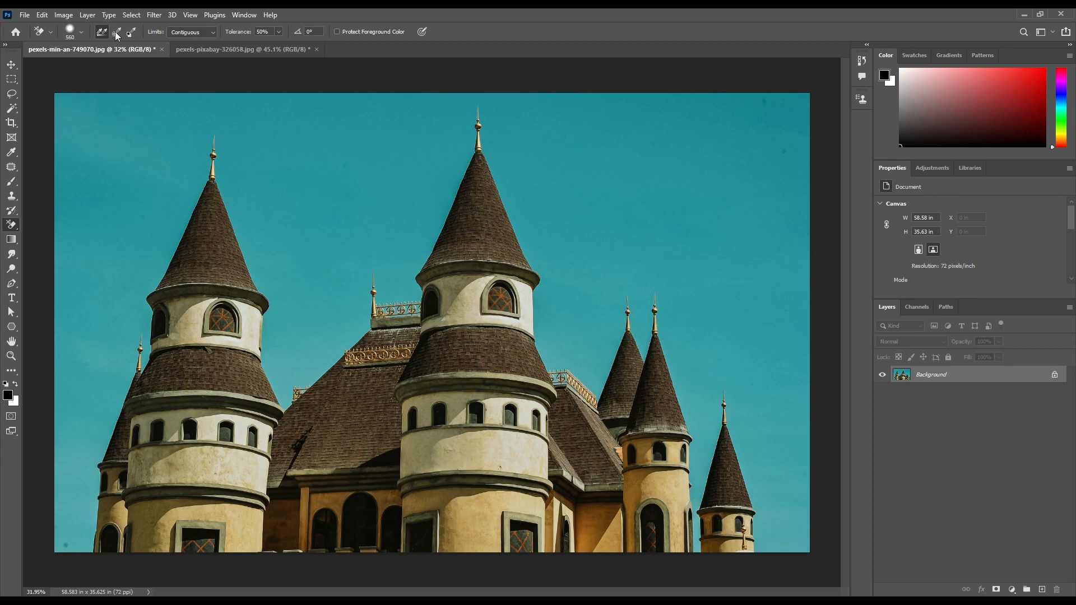
{"action": "left_click", "coordinate": [116, 31]}
{"action": "left_click", "coordinate": [103, 32]}
Try erasing across the left tower's spire and roof with continuous sampling, and revert the photo
{"action": "scroll", "coordinate": [174, 154], "scroll_direction": "up", "scroll_amount": 3}
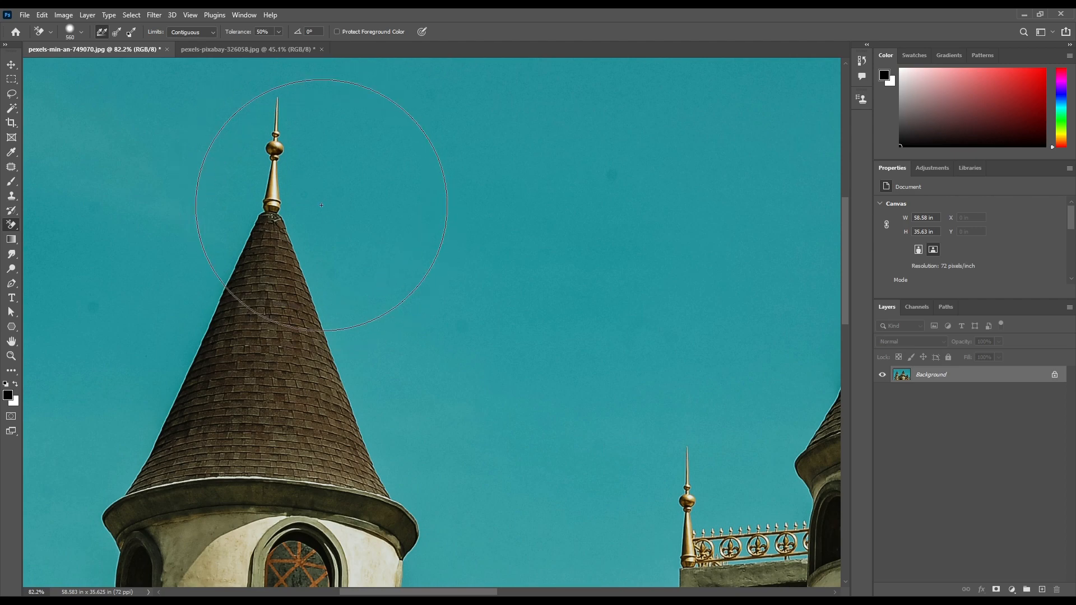
{"action": "left_click", "coordinate": [243, 111]}
{"action": "mouse_move", "coordinate": [244, 111]}
{"action": "left_mouse_down"}
{"action": "mouse_move", "coordinate": [283, 79]}
{"action": "mouse_move", "coordinate": [346, 130]}
{"action": "mouse_move", "coordinate": [343, 99]}
{"action": "mouse_move", "coordinate": [244, 76]}
{"action": "mouse_move", "coordinate": [159, 167]}
{"action": "mouse_move", "coordinate": [172, 147]}
{"action": "mouse_move", "coordinate": [189, 133]}
{"action": "mouse_move", "coordinate": [186, 217]}
{"action": "mouse_move", "coordinate": [216, 262]}
{"action": "mouse_move", "coordinate": [252, 264]}
{"action": "left_mouse_up"}
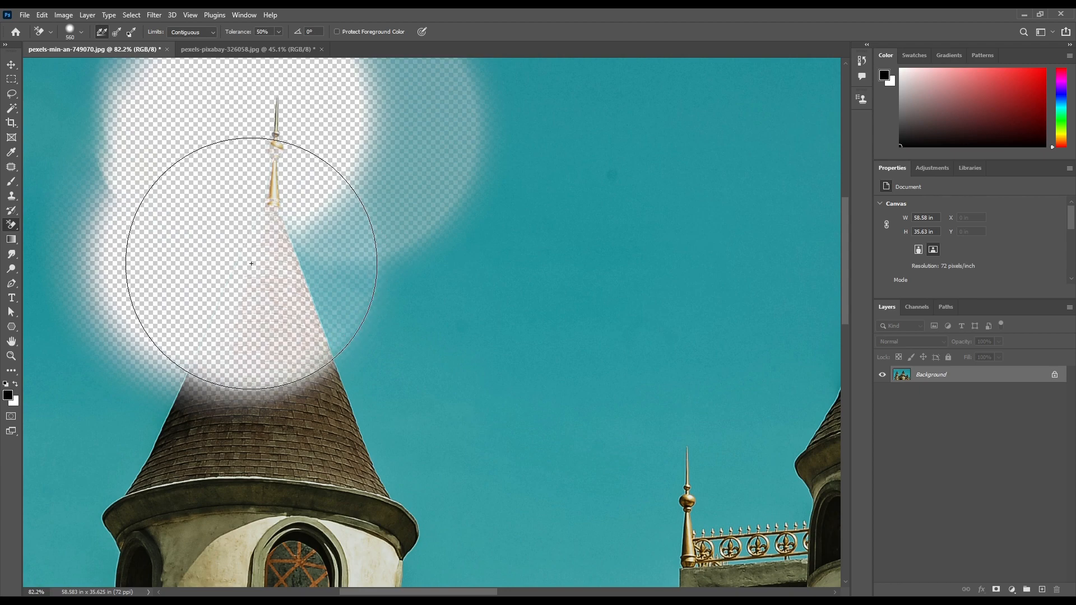
{"action": "key", "text": "ctrl+z"}
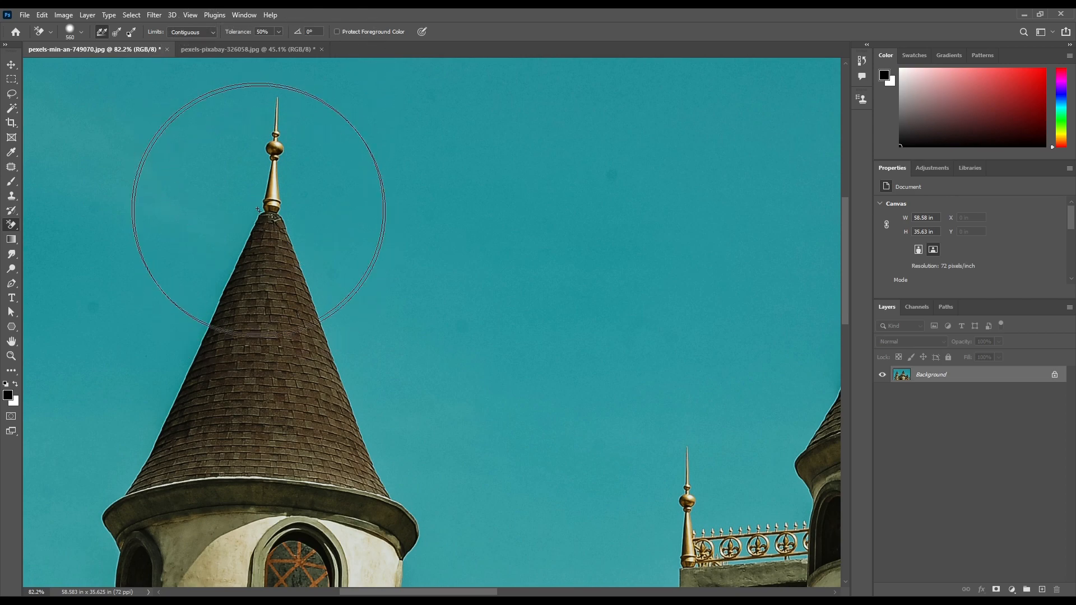
{"action": "mouse_move", "coordinate": [263, 235]}
{"action": "left_mouse_down"}
{"action": "mouse_move", "coordinate": [240, 197]}
{"action": "mouse_move", "coordinate": [276, 120]}
{"action": "mouse_move", "coordinate": [389, 456]}
{"action": "mouse_move", "coordinate": [351, 274]}
{"action": "mouse_move", "coordinate": [270, 82]}
{"action": "mouse_move", "coordinate": [168, 331]}
{"action": "mouse_move", "coordinate": [193, 262]}
{"action": "mouse_move", "coordinate": [244, 260]}
{"action": "mouse_move", "coordinate": [239, 281]}
{"action": "left_mouse_up"}
{"action": "key", "text": "F12"}
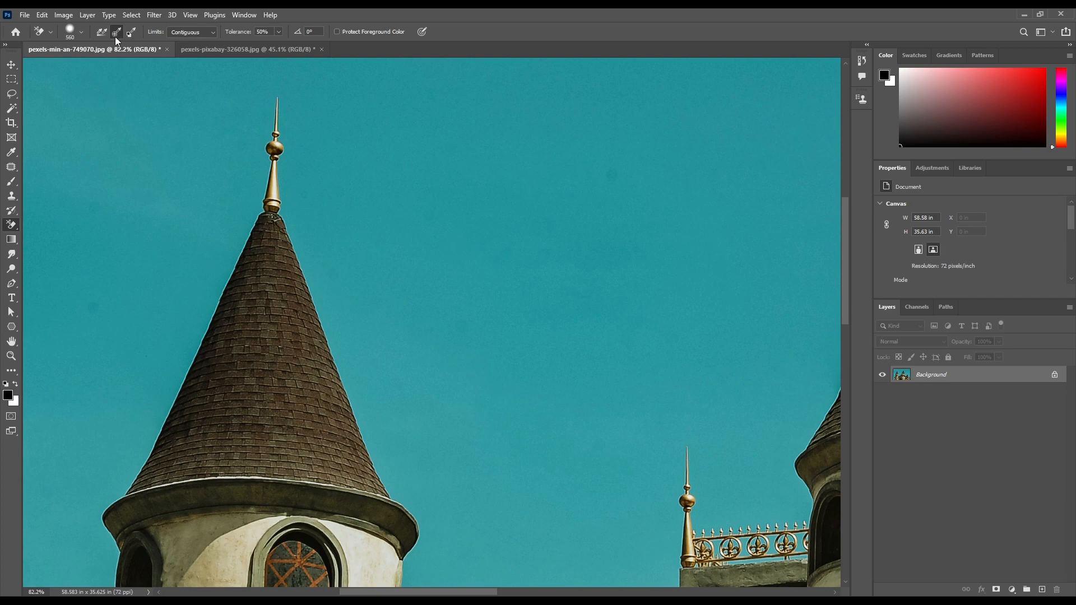
Try erasing the sky around the left tower with sampling set to Once, and undo the strokes
{"action": "scroll", "coordinate": [160, 154], "scroll_direction": "down", "scroll_amount": 9}
{"action": "mouse_move", "coordinate": [162, 154]}
{"action": "left_mouse_down"}
{"action": "mouse_move", "coordinate": [101, 113]}
{"action": "mouse_move", "coordinate": [377, 113]}
{"action": "left_mouse_up"}
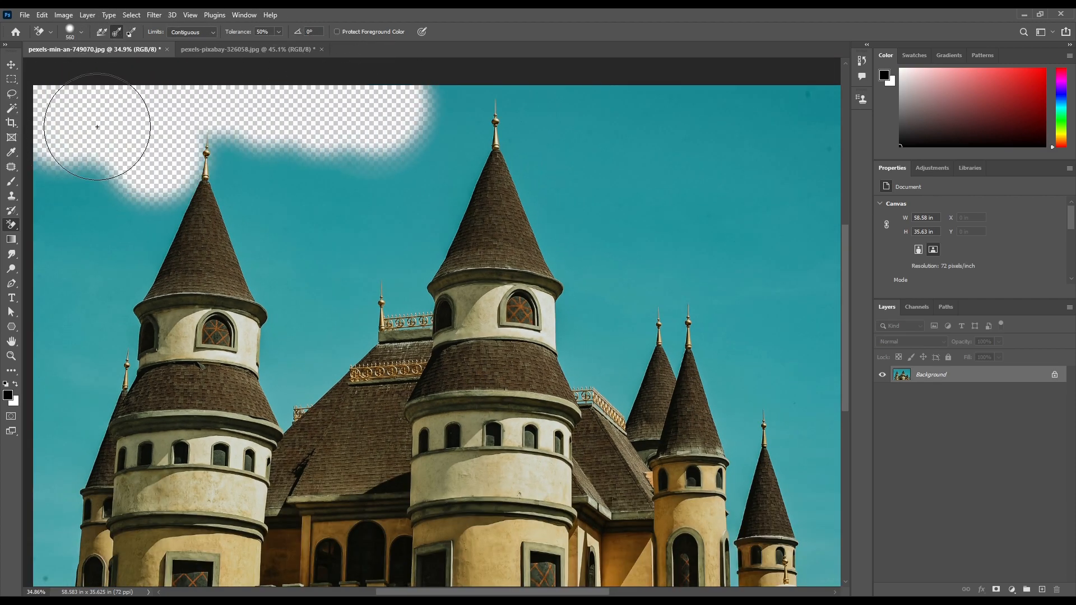
{"action": "mouse_move", "coordinate": [97, 126]}
{"action": "left_mouse_down"}
{"action": "mouse_move", "coordinate": [84, 173]}
{"action": "mouse_move", "coordinate": [219, 113]}
{"action": "mouse_move", "coordinate": [331, 168]}
{"action": "mouse_move", "coordinate": [379, 241]}
{"action": "mouse_move", "coordinate": [310, 173]}
{"action": "mouse_move", "coordinate": [327, 305]}
{"action": "mouse_move", "coordinate": [284, 360]}
{"action": "mouse_move", "coordinate": [283, 246]}
{"action": "left_mouse_up"}
{"action": "key", "text": "ctrl+z"}
{"action": "mouse_move", "coordinate": [144, 120]}
{"action": "left_mouse_down"}
{"action": "mouse_move", "coordinate": [203, 131]}
{"action": "mouse_move", "coordinate": [246, 189]}
{"action": "mouse_move", "coordinate": [245, 263]}
{"action": "mouse_move", "coordinate": [196, 340]}
{"action": "mouse_move", "coordinate": [333, 423]}
{"action": "mouse_move", "coordinate": [440, 376]}
{"action": "left_mouse_up"}
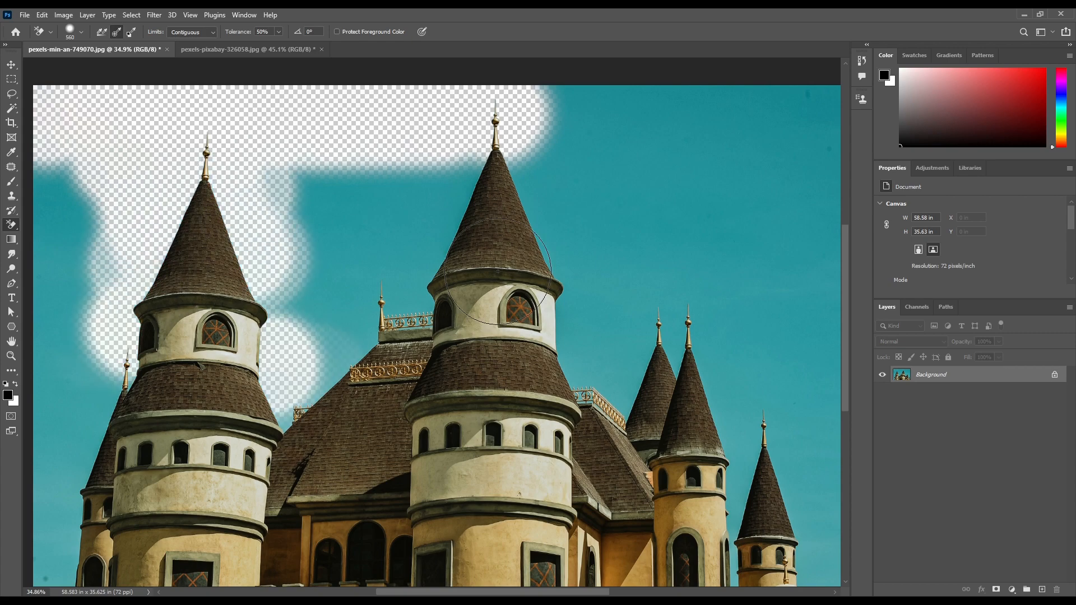
{"action": "key", "text": "ctrl+z"}
Erase the sky around all the towers with Once sampling, and undo the erasing to restore the photo
{"action": "mouse_move", "coordinate": [481, 118]}
{"action": "left_mouse_down"}
{"action": "mouse_move", "coordinate": [230, 156]}
{"action": "mouse_move", "coordinate": [181, 285]}
{"action": "mouse_move", "coordinate": [398, 306]}
{"action": "mouse_move", "coordinate": [435, 362]}
{"action": "mouse_move", "coordinate": [233, 366]}
{"action": "mouse_move", "coordinate": [306, 374]}
{"action": "mouse_move", "coordinate": [201, 227]}
{"action": "mouse_move", "coordinate": [571, 276]}
{"action": "mouse_move", "coordinate": [466, 264]}
{"action": "left_mouse_up"}
{"action": "mouse_move", "coordinate": [414, 264]}
{"action": "left_mouse_down"}
{"action": "mouse_move", "coordinate": [381, 206]}
{"action": "mouse_move", "coordinate": [321, 225]}
{"action": "left_mouse_up"}
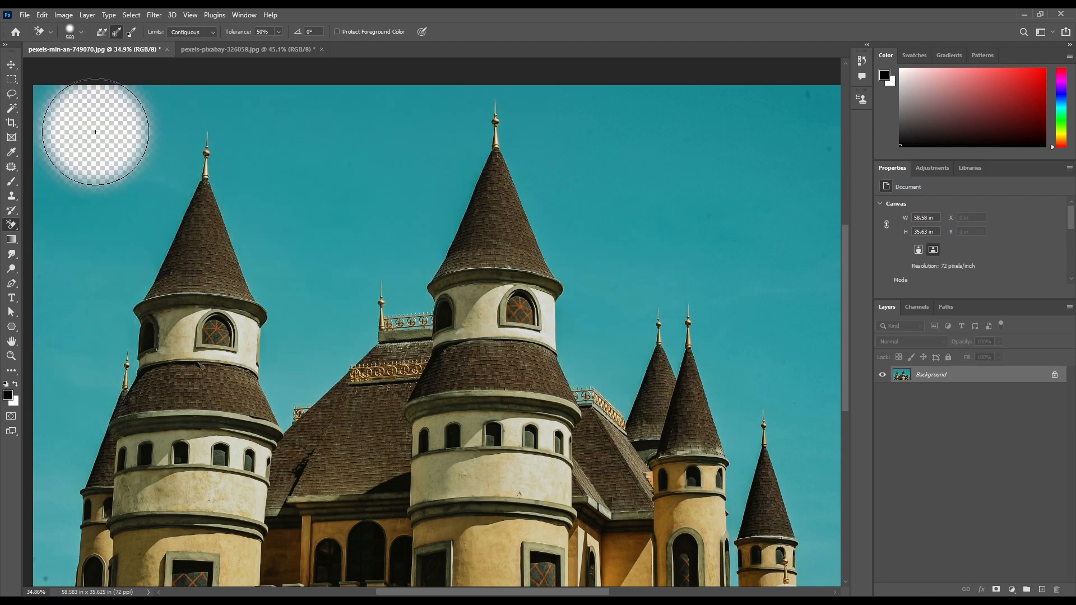
{"action": "mouse_move", "coordinate": [95, 132]}
{"action": "left_mouse_down"}
{"action": "mouse_move", "coordinate": [119, 147]}
{"action": "mouse_move", "coordinate": [161, 107]}
{"action": "mouse_move", "coordinate": [43, 77]}
{"action": "mouse_move", "coordinate": [68, 164]}
{"action": "mouse_move", "coordinate": [59, 183]}
{"action": "mouse_move", "coordinate": [238, 85]}
{"action": "mouse_move", "coordinate": [441, 112]}
{"action": "mouse_move", "coordinate": [339, 133]}
{"action": "left_mouse_up"}
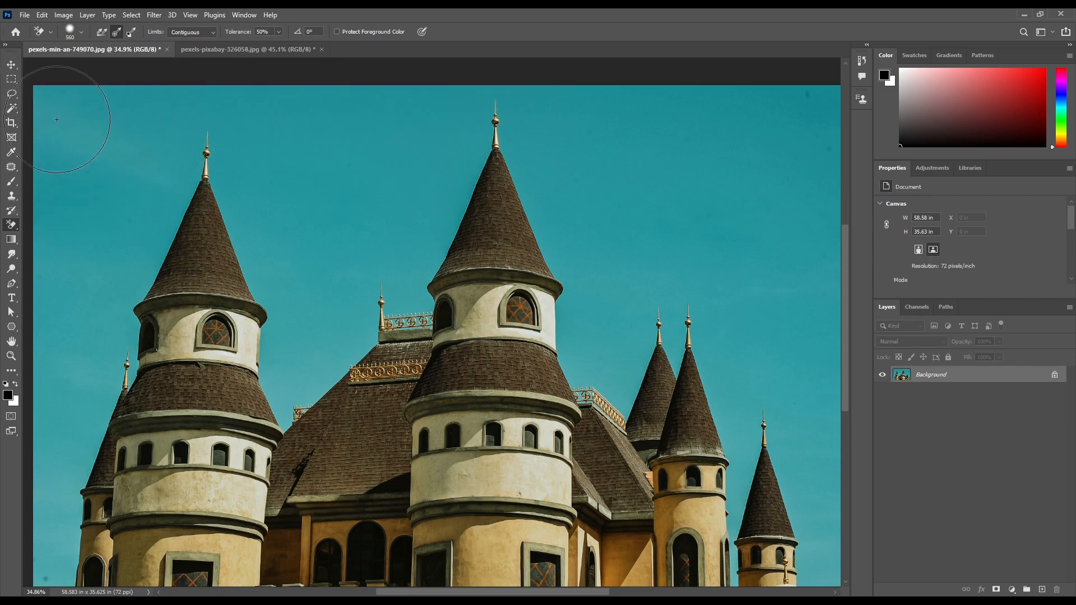
{"action": "mouse_move", "coordinate": [84, 120]}
{"action": "left_mouse_down"}
{"action": "mouse_move", "coordinate": [459, 119]}
{"action": "mouse_move", "coordinate": [536, 168]}
{"action": "mouse_move", "coordinate": [615, 264]}
{"action": "mouse_move", "coordinate": [69, 115]}
{"action": "mouse_move", "coordinate": [217, 108]}
{"action": "mouse_move", "coordinate": [342, 197]}
{"action": "mouse_move", "coordinate": [156, 228]}
{"action": "mouse_move", "coordinate": [165, 241]}
{"action": "mouse_move", "coordinate": [108, 301]}
{"action": "mouse_move", "coordinate": [52, 315]}
{"action": "mouse_move", "coordinate": [179, 257]}
{"action": "mouse_move", "coordinate": [276, 348]}
{"action": "mouse_move", "coordinate": [721, 157]}
{"action": "mouse_move", "coordinate": [544, 387]}
{"action": "mouse_move", "coordinate": [389, 269]}
{"action": "mouse_move", "coordinate": [562, 173]}
{"action": "mouse_move", "coordinate": [812, 533]}
{"action": "mouse_move", "coordinate": [438, 229]}
{"action": "mouse_move", "coordinate": [366, 209]}
{"action": "left_mouse_up"}
{"action": "scroll", "coordinate": [366, 210], "scroll_direction": "down", "scroll_amount": 2}
{"action": "scroll", "coordinate": [378, 216], "scroll_direction": "down", "scroll_amount": 2}
{"action": "scroll", "coordinate": [463, 235], "scroll_direction": "up", "scroll_amount": 3}
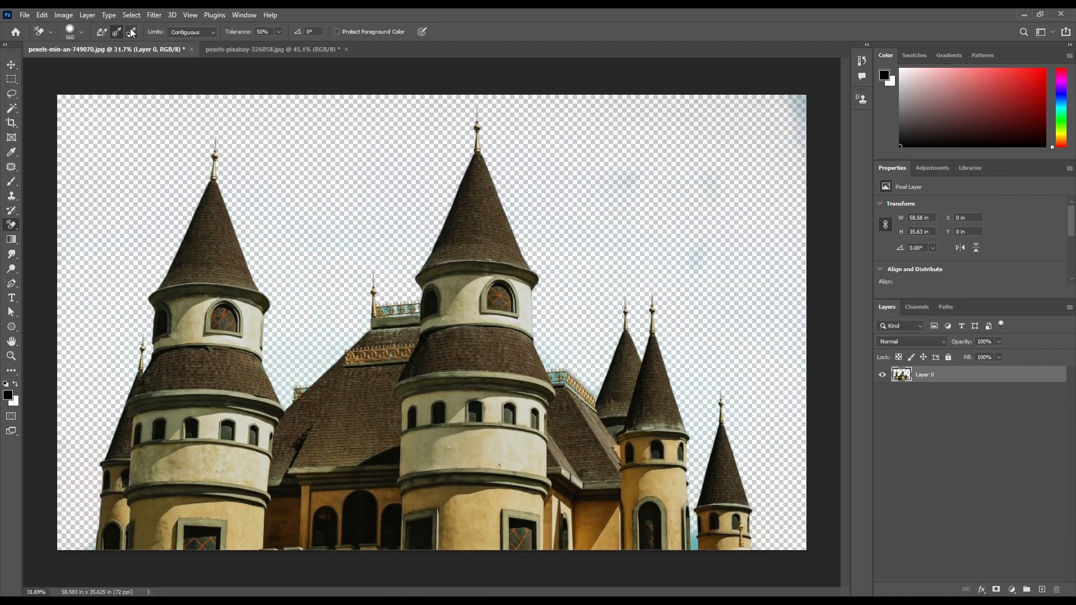
{"action": "key", "text": "ctrl+z"}
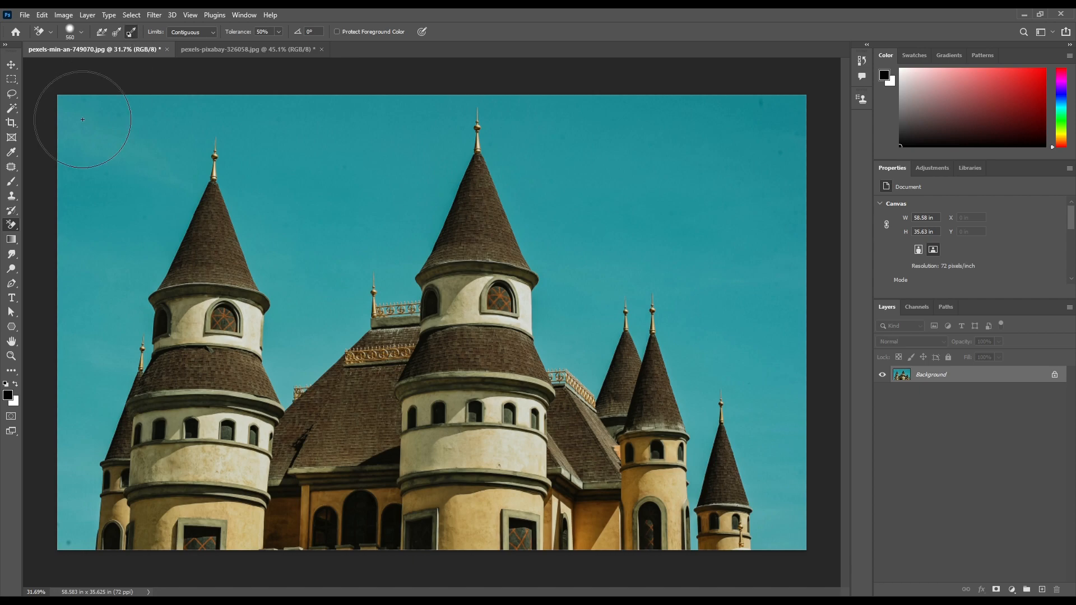
Set the background colour to the dark brown 200d00 sampled from the left tower's roof
{"action": "left_click", "coordinate": [15, 402]}
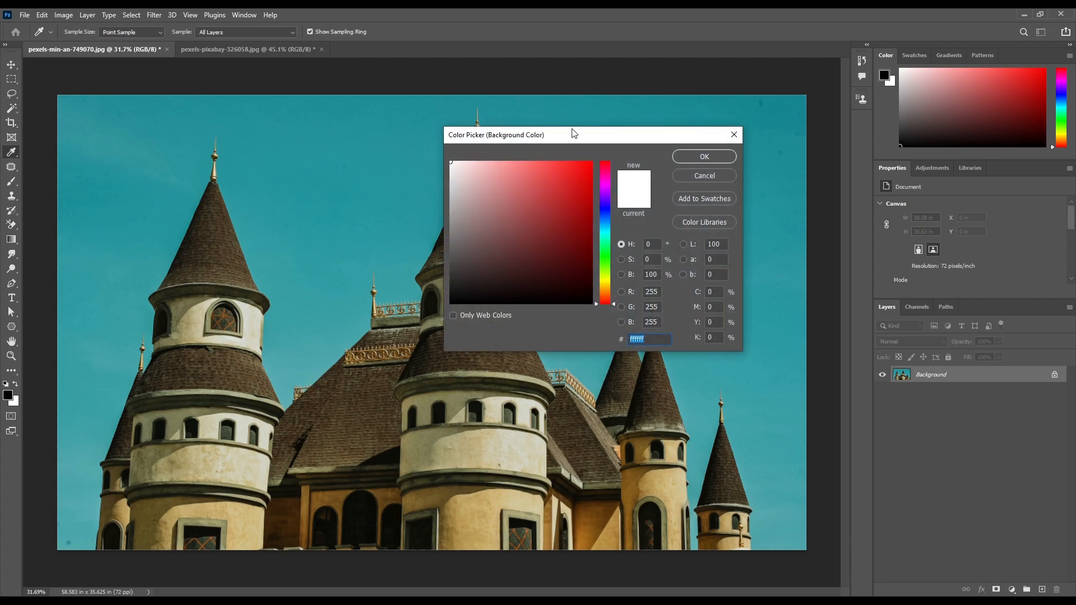
{"action": "left_click_drag", "start_coordinate": [574, 132], "coordinate": [528, 144]}
{"action": "left_click", "coordinate": [559, 237]}
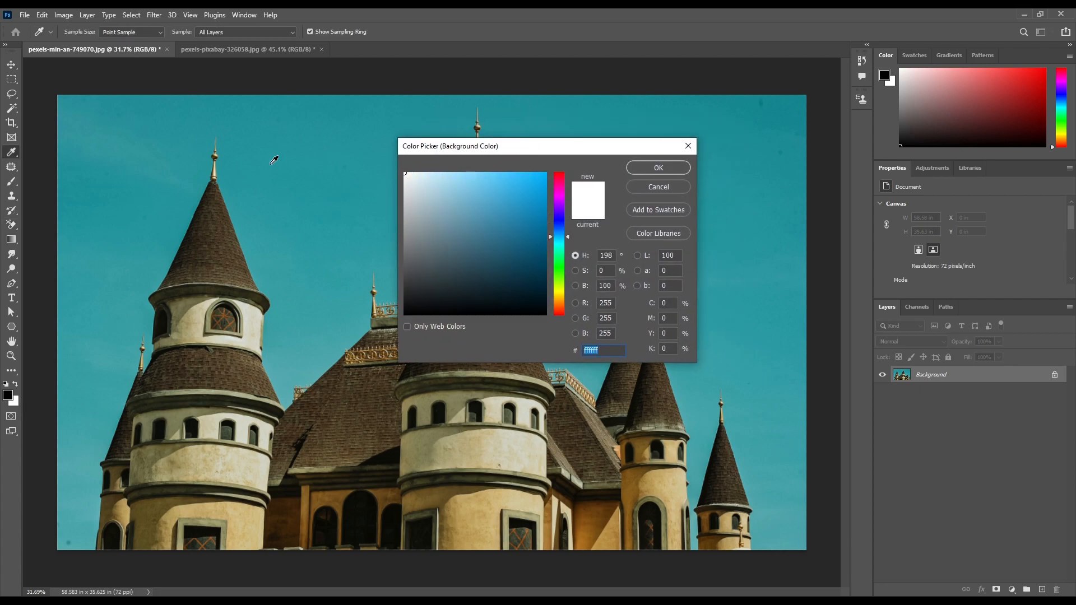
{"action": "left_click", "coordinate": [274, 161]}
{"action": "left_click_drag", "start_coordinate": [522, 149], "coordinate": [546, 115]}
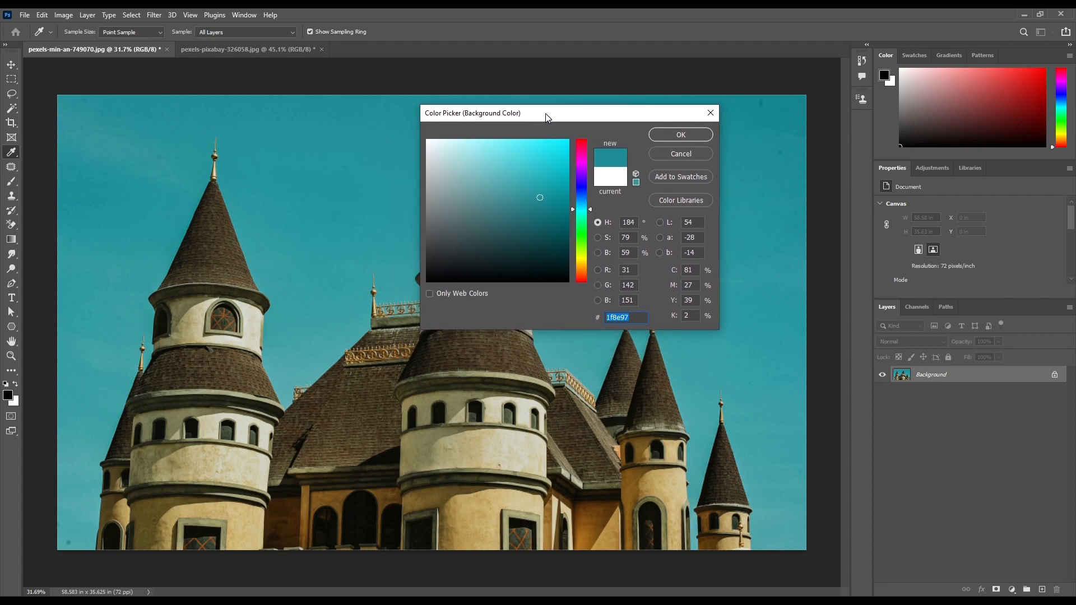
{"action": "left_click", "coordinate": [220, 232]}
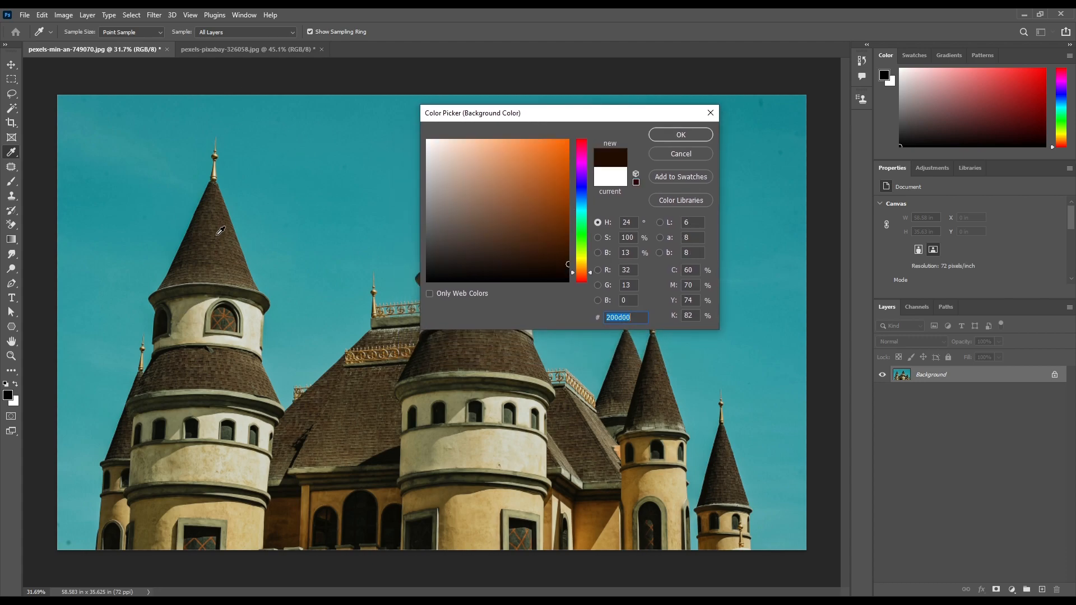
{"action": "left_click", "coordinate": [677, 135]}
Try erasing the roof colour across the castle with the Background Eraser's background swatch sampling, and undo the erasing
{"action": "key", "text": "e"}
{"action": "mouse_move", "coordinate": [118, 201]}
{"action": "left_mouse_down"}
{"action": "mouse_move", "coordinate": [283, 199]}
{"action": "mouse_move", "coordinate": [129, 414]}
{"action": "mouse_move", "coordinate": [359, 392]}
{"action": "mouse_move", "coordinate": [483, 205]}
{"action": "mouse_move", "coordinate": [593, 247]}
{"action": "mouse_move", "coordinate": [336, 521]}
{"action": "mouse_move", "coordinate": [650, 432]}
{"action": "mouse_move", "coordinate": [704, 535]}
{"action": "mouse_move", "coordinate": [482, 537]}
{"action": "mouse_move", "coordinate": [616, 493]}
{"action": "left_mouse_up"}
{"action": "key", "text": "ctrl+z"}
Try selecting the sky around the towers with the Magic Wand at a tolerance of 50
{"action": "right_click", "coordinate": [11, 224]}
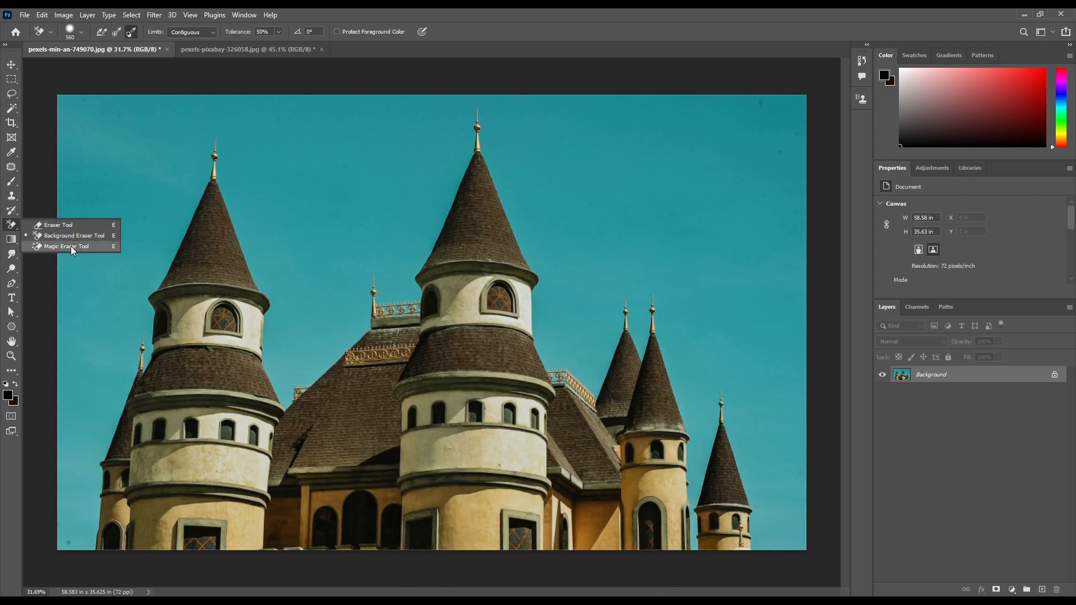
{"action": "left_click", "coordinate": [70, 247]}
{"action": "scroll", "coordinate": [196, 159], "scroll_direction": "up", "scroll_amount": 1}
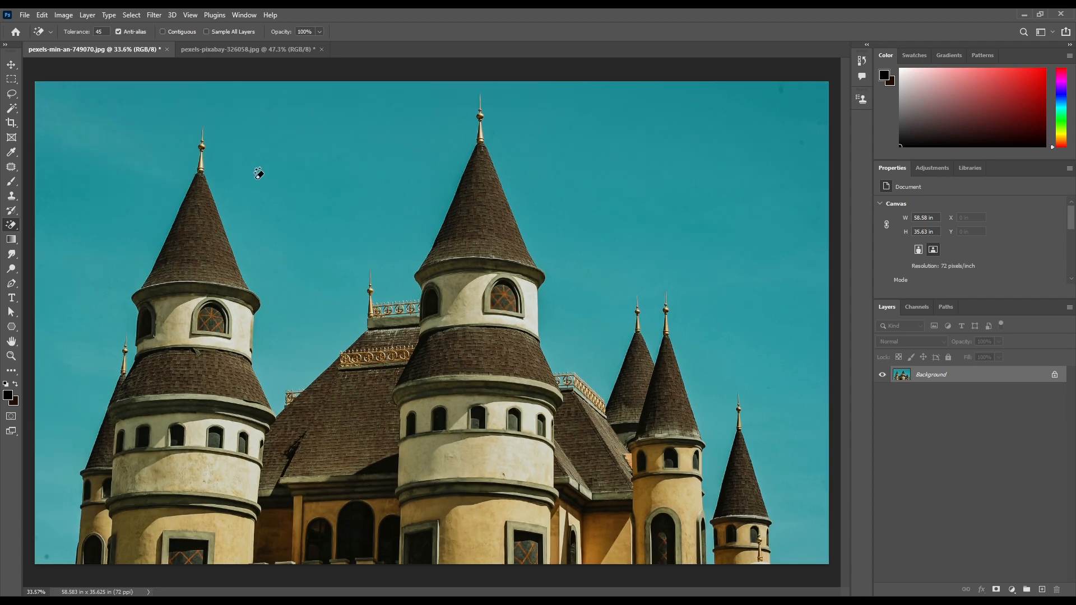
{"action": "left_click", "coordinate": [17, 111]}
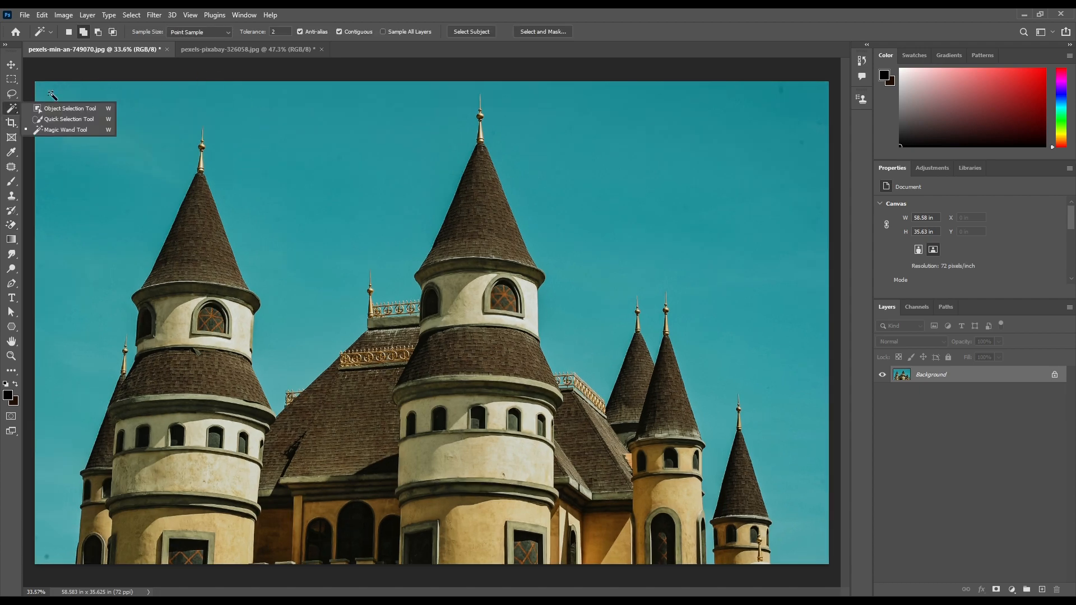
{"action": "left_click", "coordinate": [79, 129]}
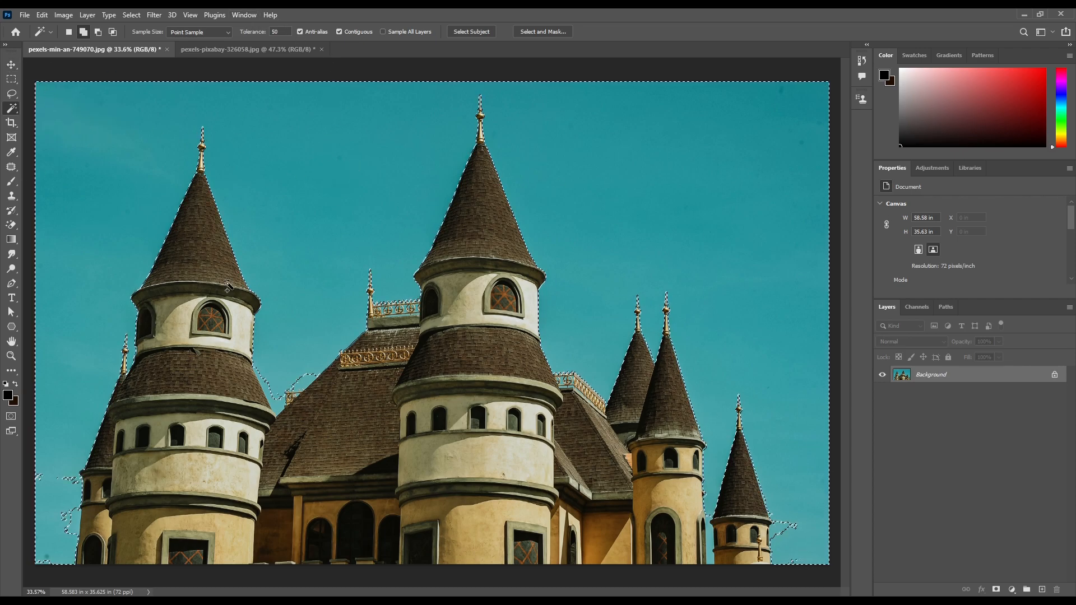
{"action": "scroll", "coordinate": [484, 178], "scroll_direction": "down", "scroll_amount": 1}
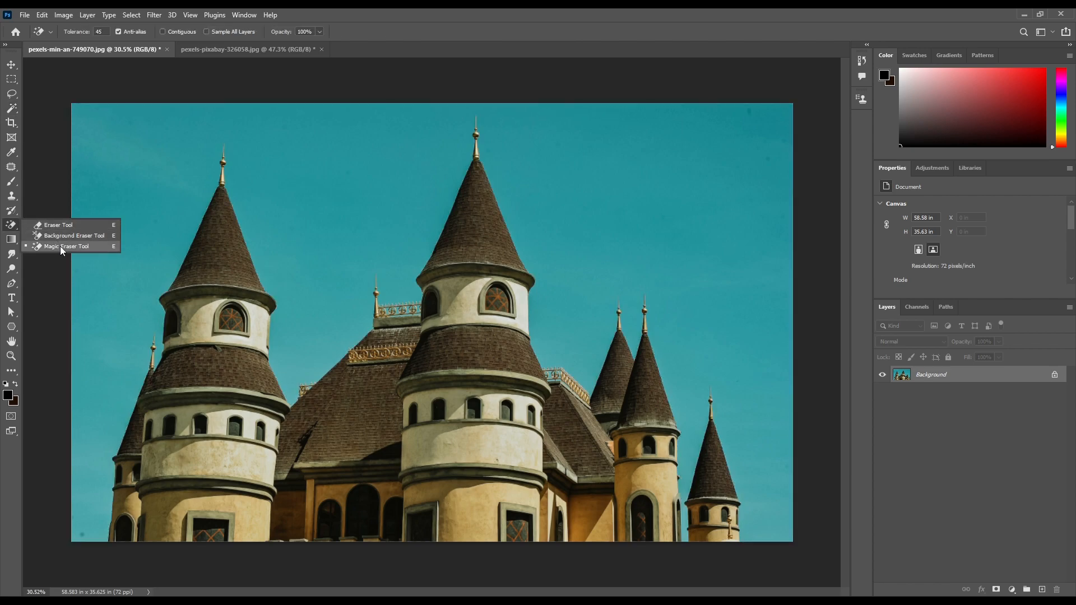
Try erasing the sky with the Magic Eraser at tolerance 45, inspect the tower edges, and undo the erasing
{"action": "left_click", "coordinate": [60, 246]}
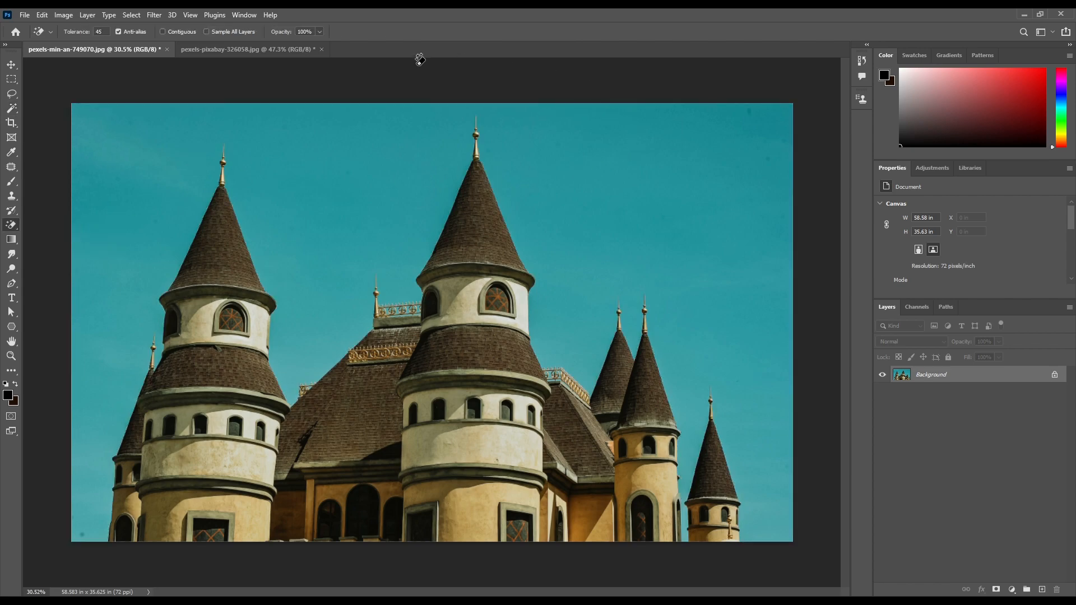
{"action": "left_click", "coordinate": [400, 135]}
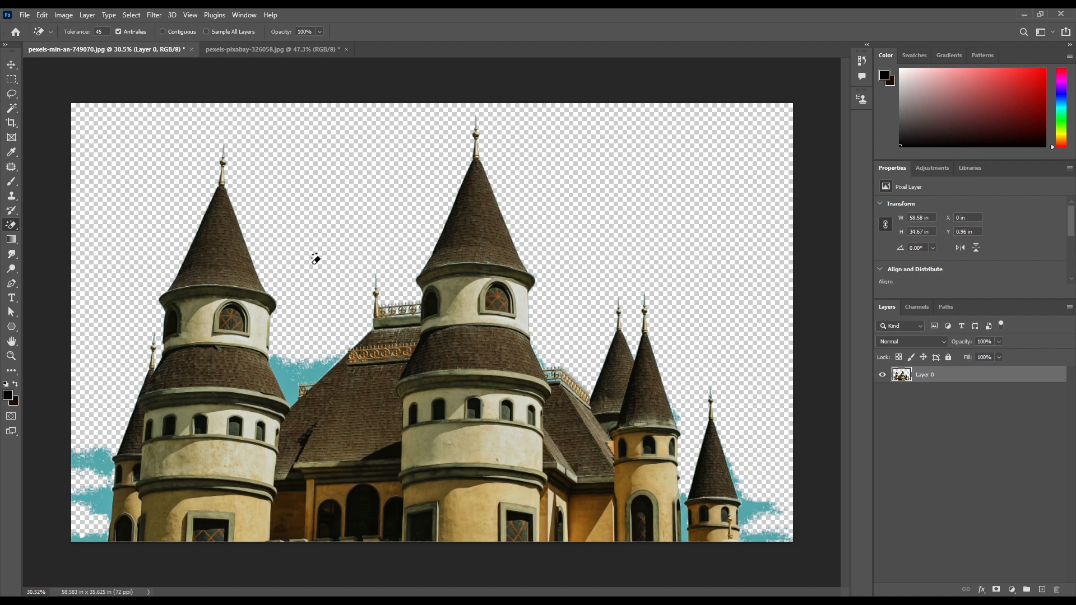
{"action": "left_click", "coordinate": [296, 369]}
{"action": "scroll", "coordinate": [289, 371], "scroll_direction": "up", "scroll_amount": 4}
{"action": "scroll", "coordinate": [274, 372], "scroll_direction": "down", "scroll_amount": 4}
{"action": "scroll", "coordinate": [267, 372], "scroll_direction": "up", "scroll_amount": 3}
{"action": "scroll", "coordinate": [263, 371], "scroll_direction": "down", "scroll_amount": 3}
{"action": "scroll", "coordinate": [255, 371], "scroll_direction": "up", "scroll_amount": 3}
{"action": "scroll", "coordinate": [251, 370], "scroll_direction": "down", "scroll_amount": 7}
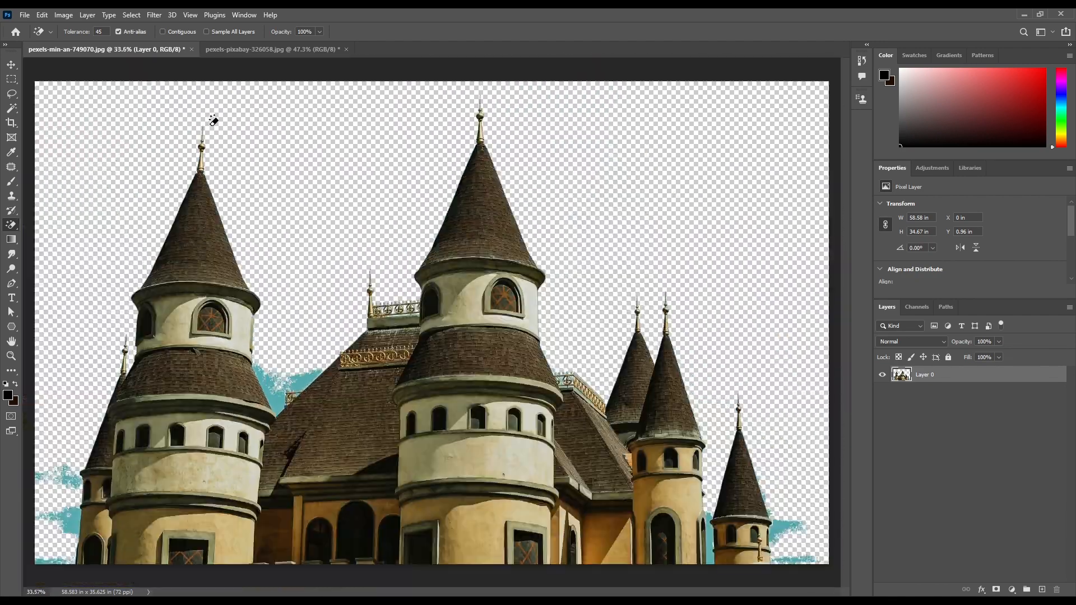
{"action": "key", "text": "ctrl+z"}
{"action": "key", "text": "ctrl+z"}
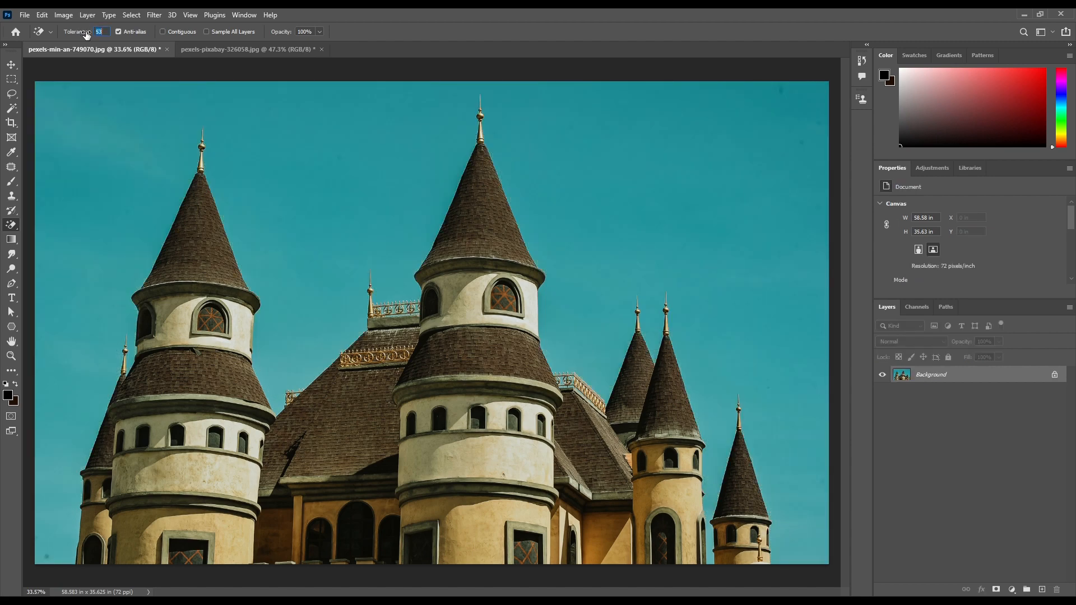
Erase the whole sky around the castle with the Magic Eraser at a tolerance of 55
{"action": "left_click", "coordinate": [285, 296]}
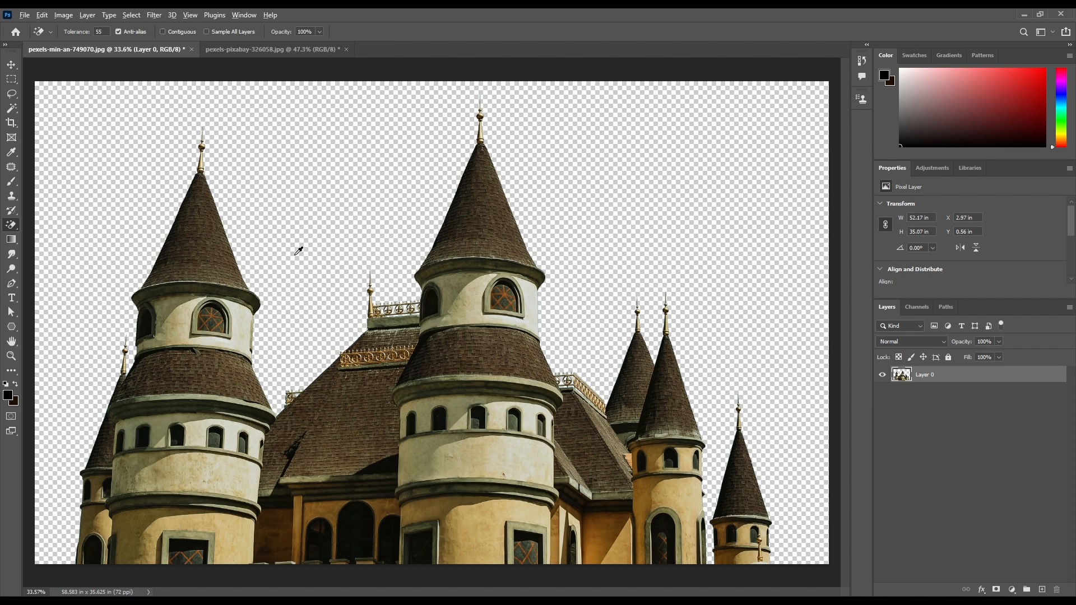
{"action": "scroll", "coordinate": [298, 249], "scroll_direction": "down", "scroll_amount": 1}
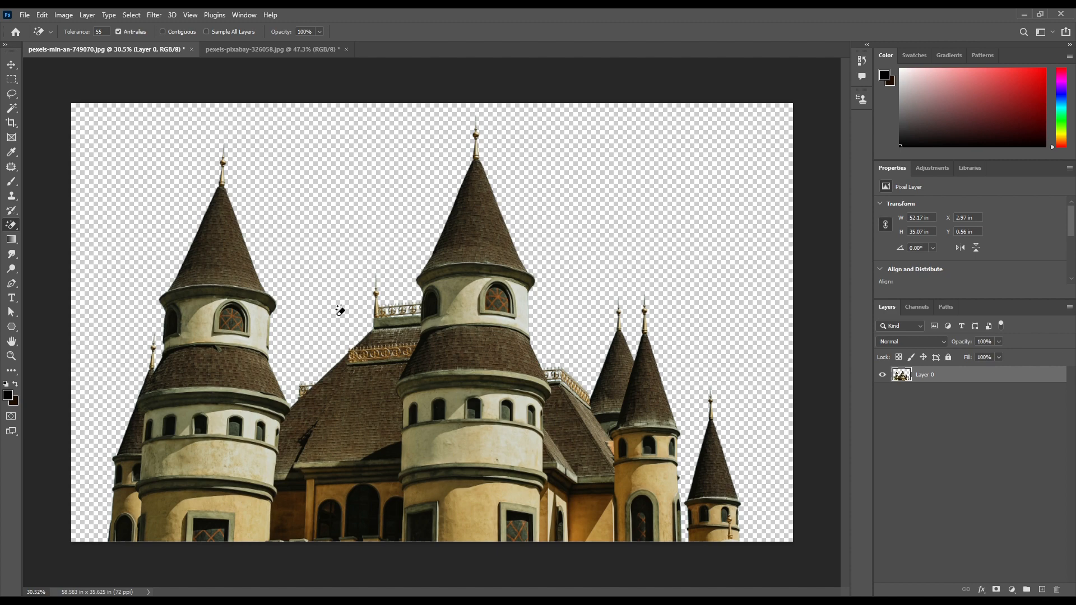
Place the sunset cloud photo rotated 90° and enlarged to cover the canvas, and move it beneath the castle layer
{"action": "left_click_drag", "start_coordinate": [385, 263], "coordinate": [387, 264]}
{"action": "left_click_drag", "start_coordinate": [583, 91], "coordinate": [642, 448]}
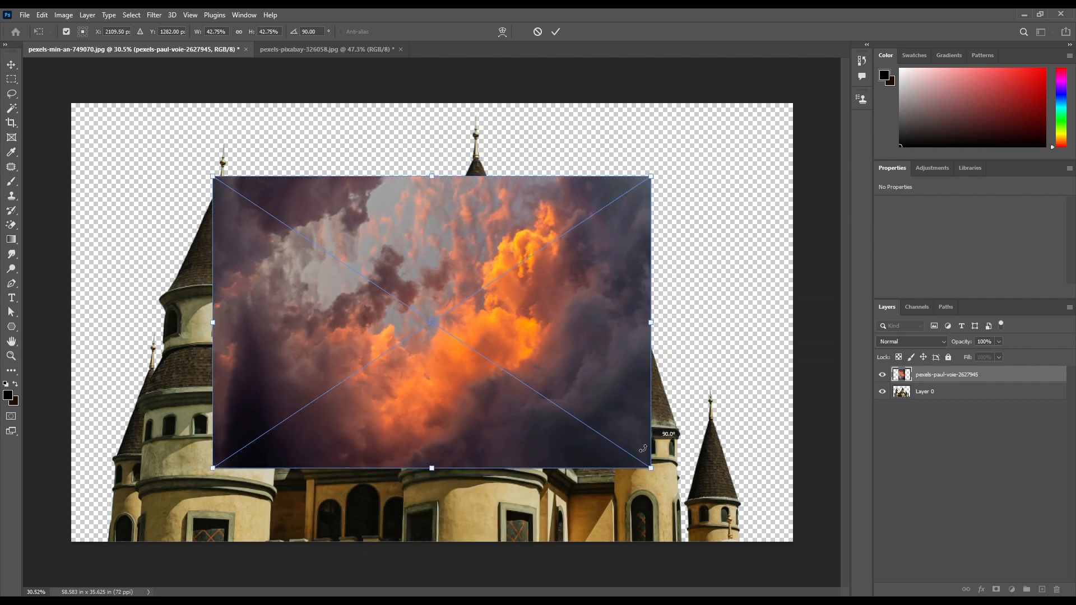
{"action": "left_click_drag", "start_coordinate": [649, 178], "coordinate": [824, 118]}
{"action": "key", "text": "Return"}
{"action": "left_click_drag", "start_coordinate": [990, 374], "coordinate": [989, 398]}
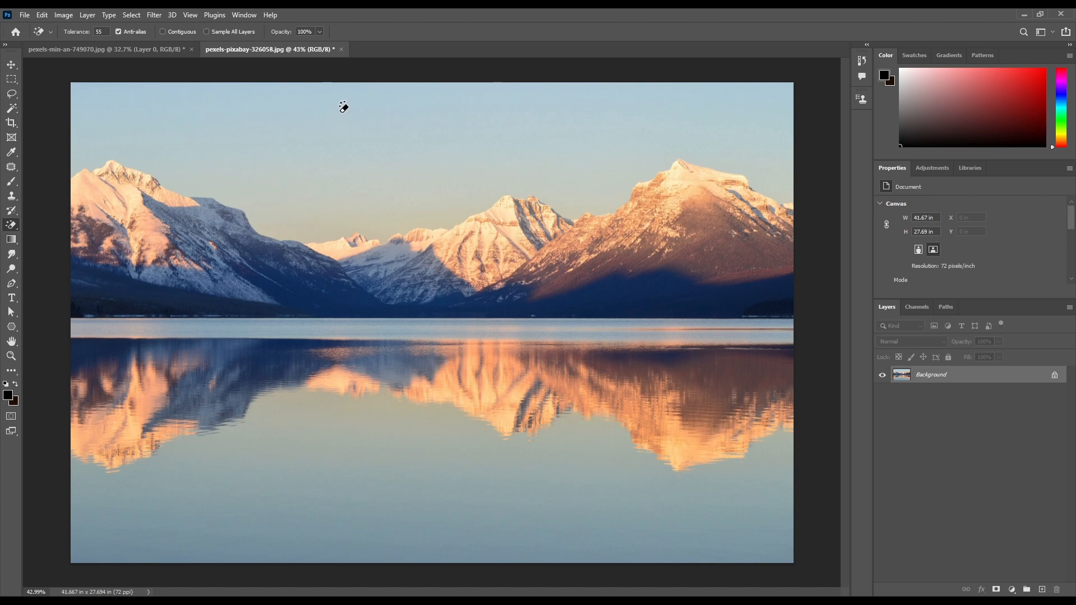
Try erasing the sky of the mountain lake photo with the Magic Eraser at tolerance 55
{"action": "left_click", "coordinate": [374, 108]}
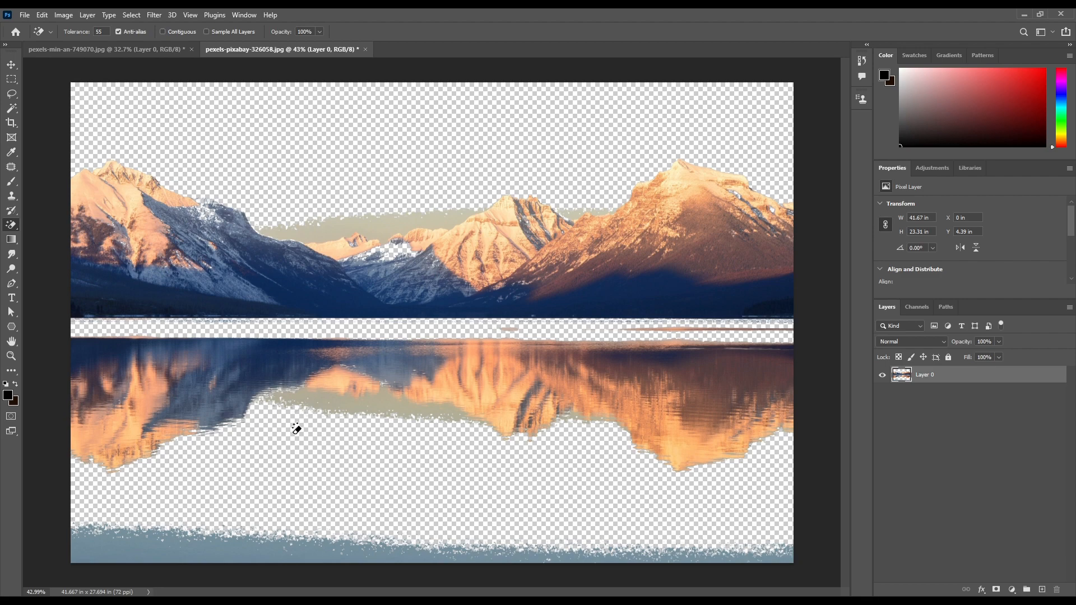
{"action": "left_click", "coordinate": [429, 352]}
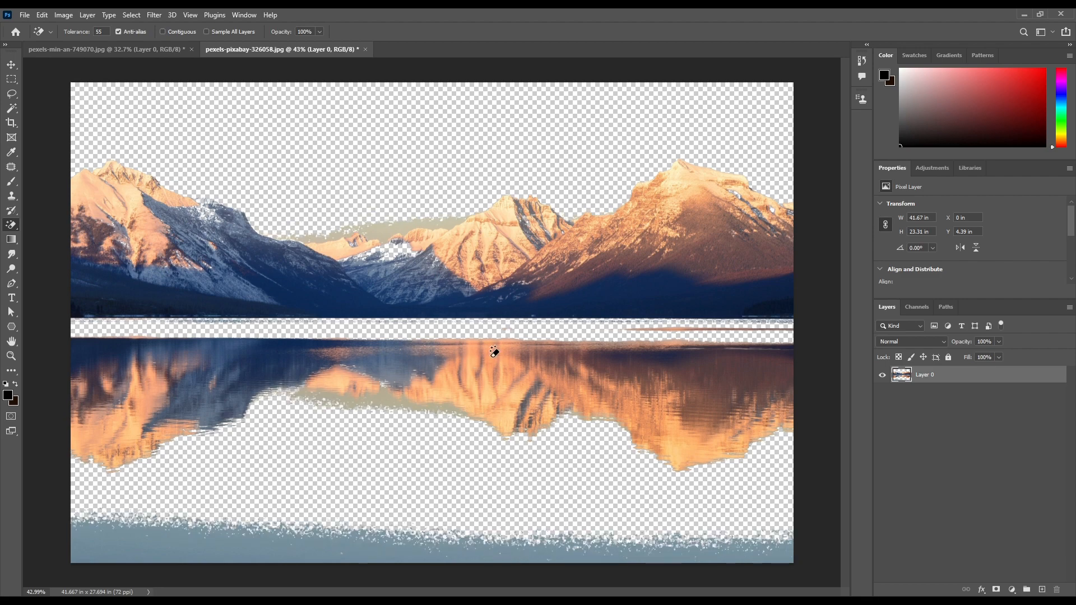
Toggle the castle layer's visibility to compare it with the new sky, and view the available eraser tools
{"action": "left_click", "coordinate": [880, 375]}
{"action": "left_click", "coordinate": [880, 374]}
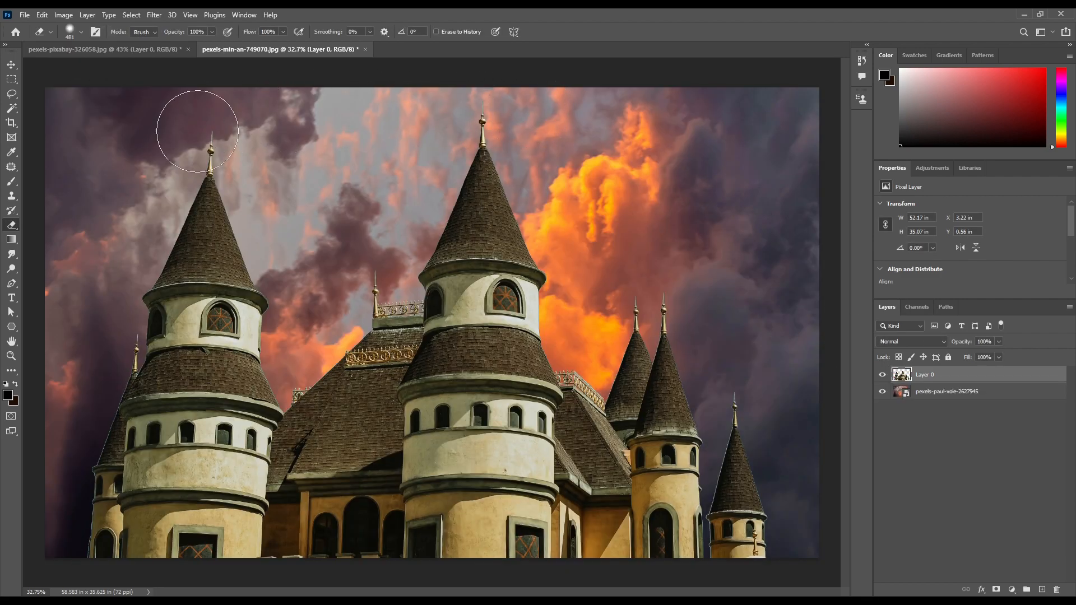
{"action": "right_click", "coordinate": [13, 223]}
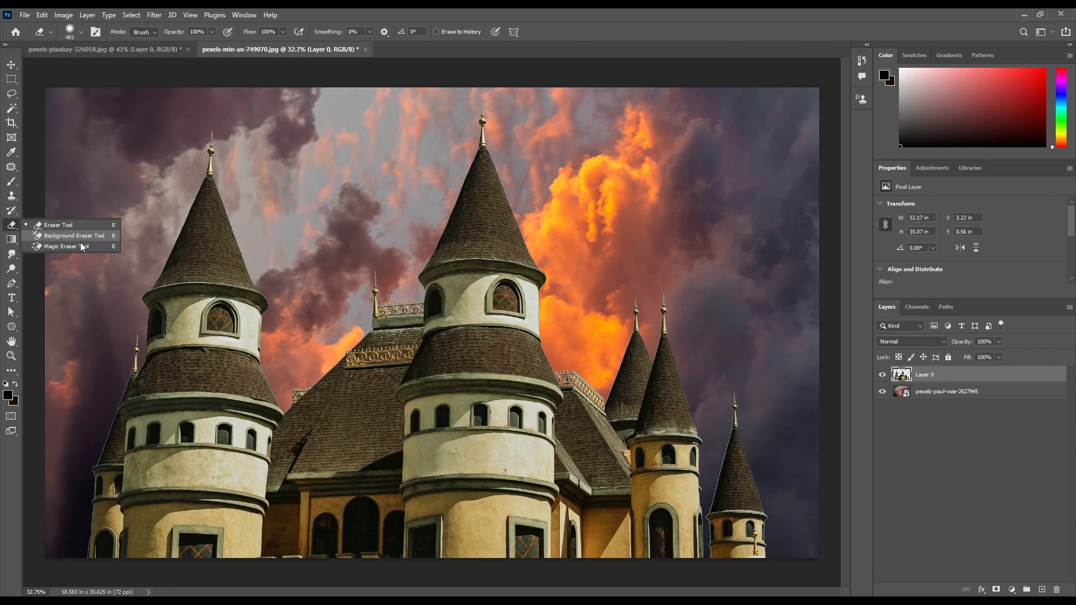
{"action": "left_click", "coordinate": [14, 225]}
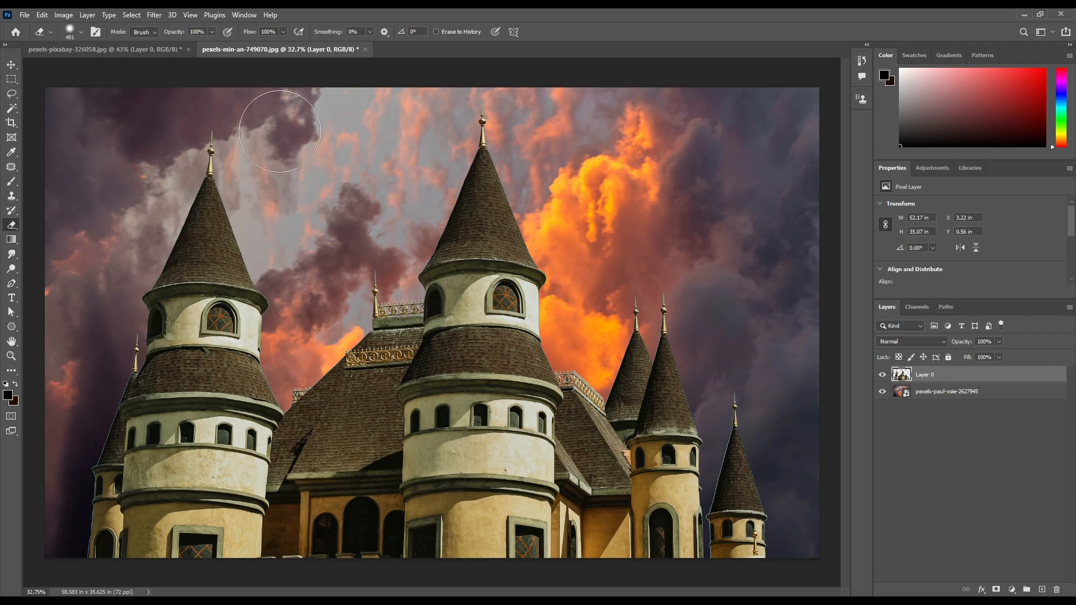